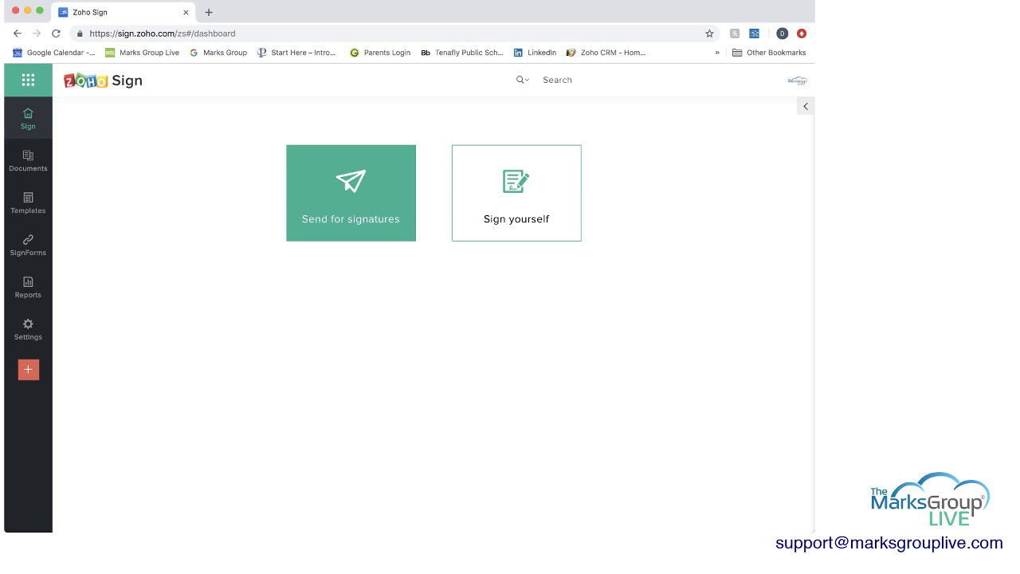
- Start a new signature request and upload generic-shortform-nda.doc from the computer
left_click(351, 193)
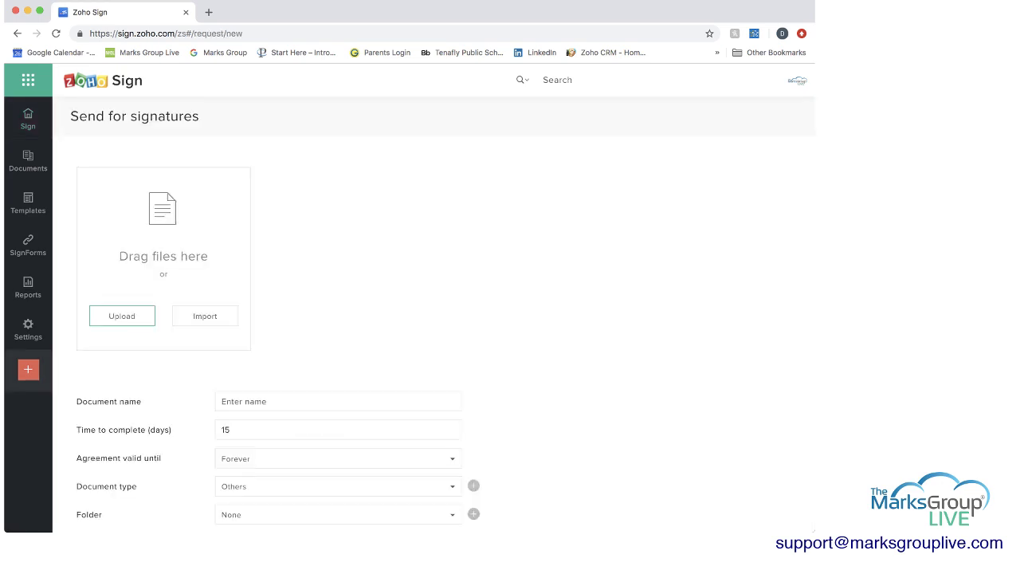
left_click(122, 315)
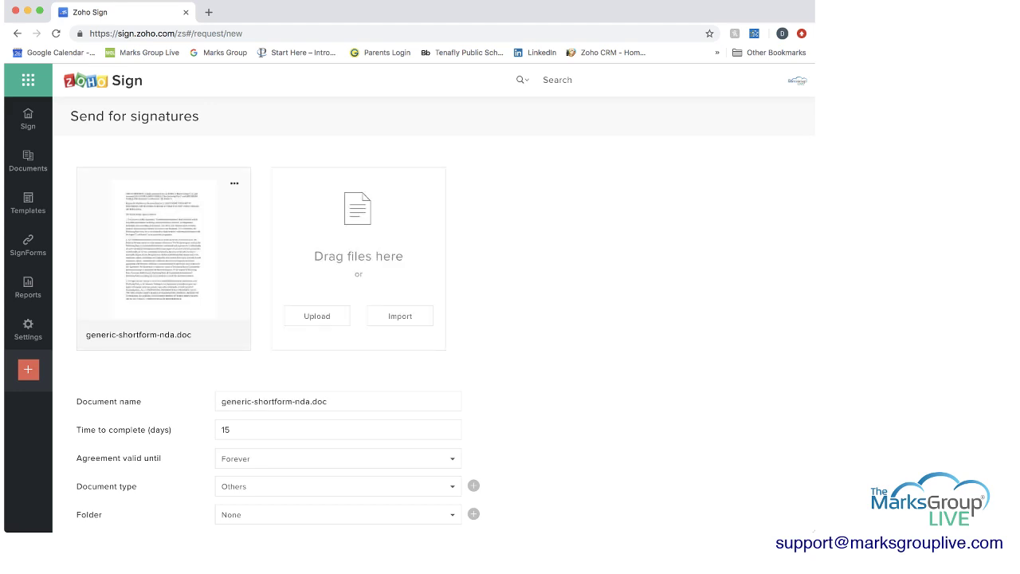
- Keep the auto-filled document name, 15 days to complete and validity Forever
left_click(327, 402)
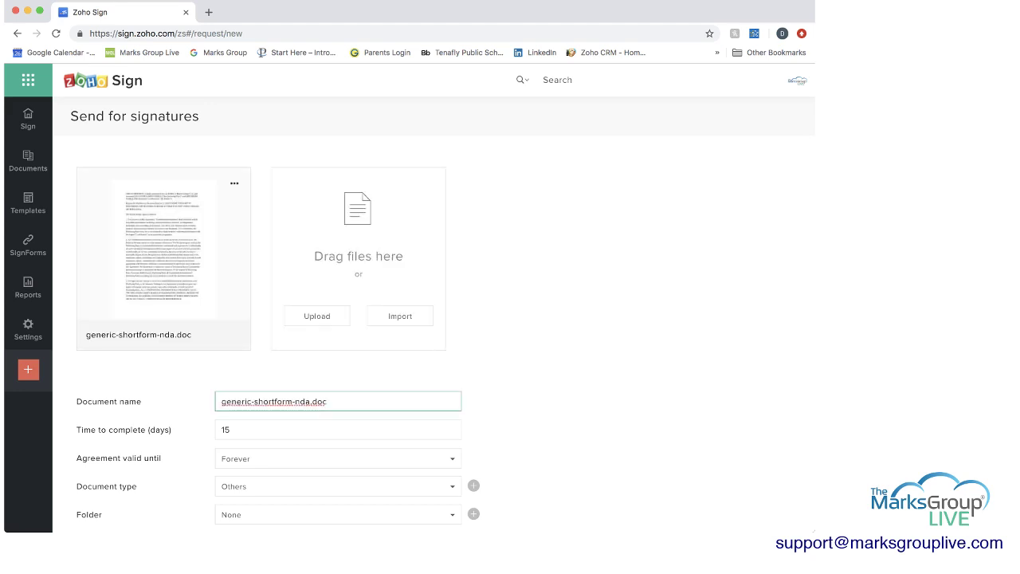
left_click(231, 430)
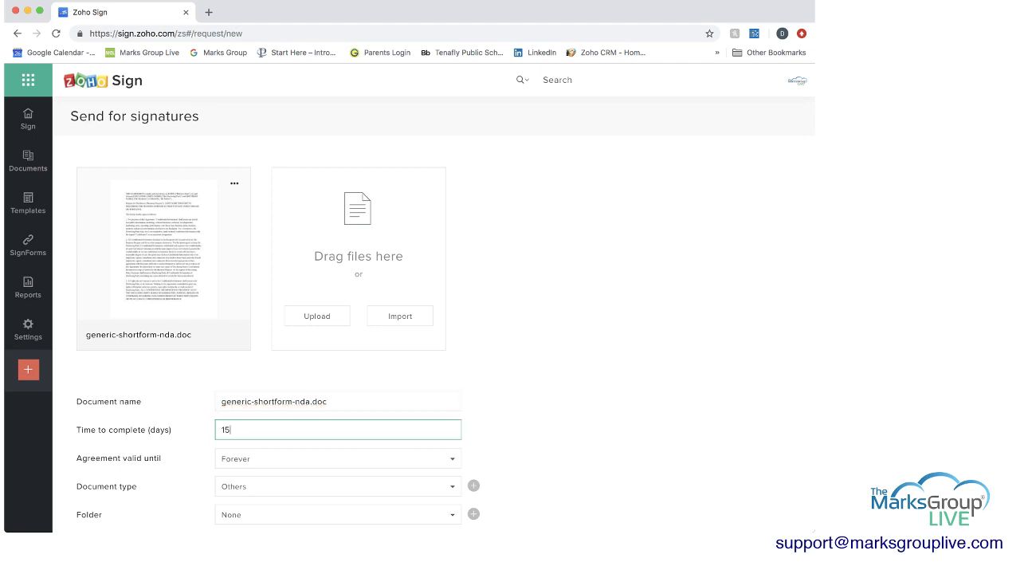
scroll(446, 319, "down", 3)
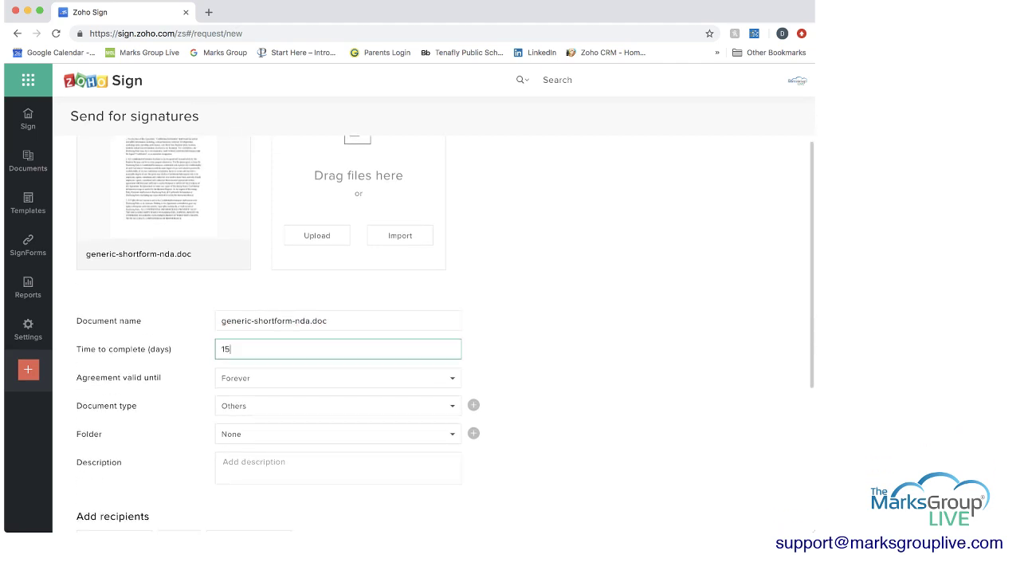
left_click(337, 378)
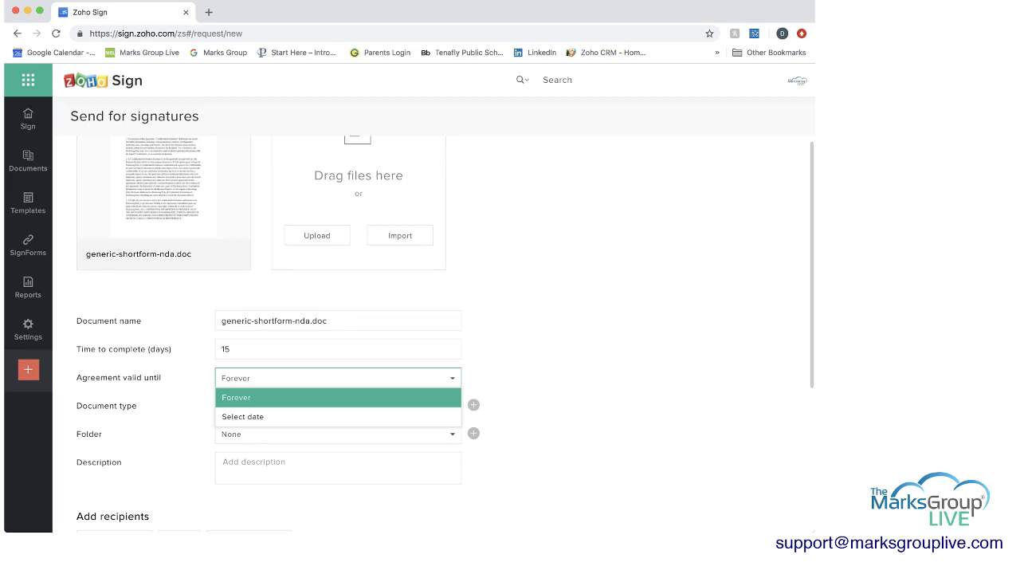
key("Return")
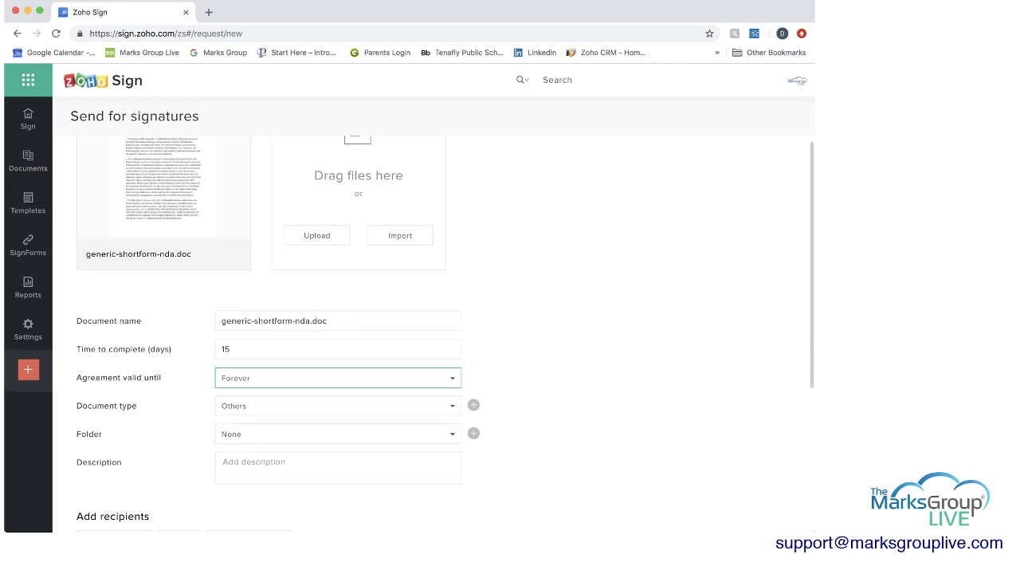
- Set the Document type to NDA
key("Tab")
key("Down")
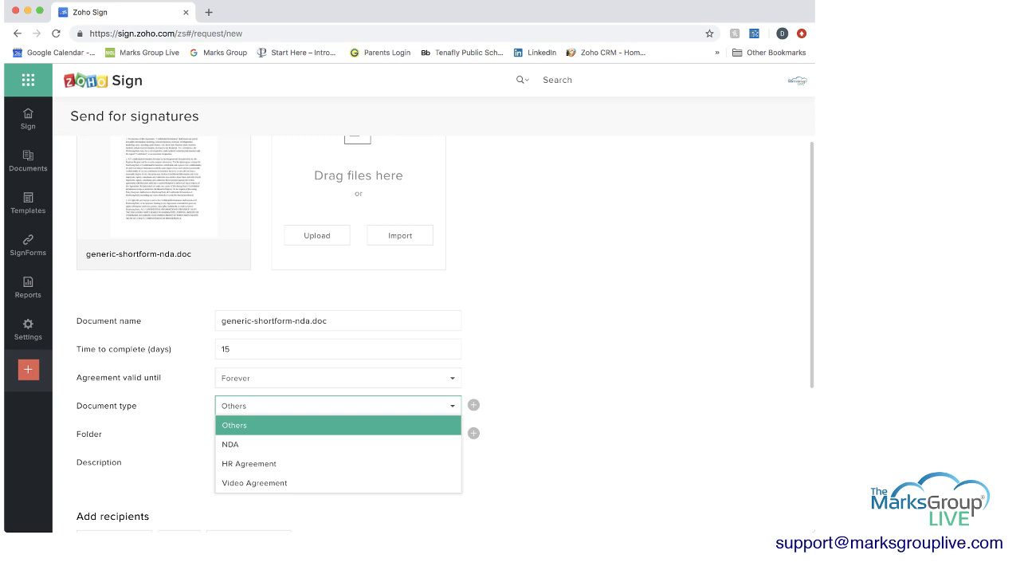
key("Down")
key("Up")
key("Down")
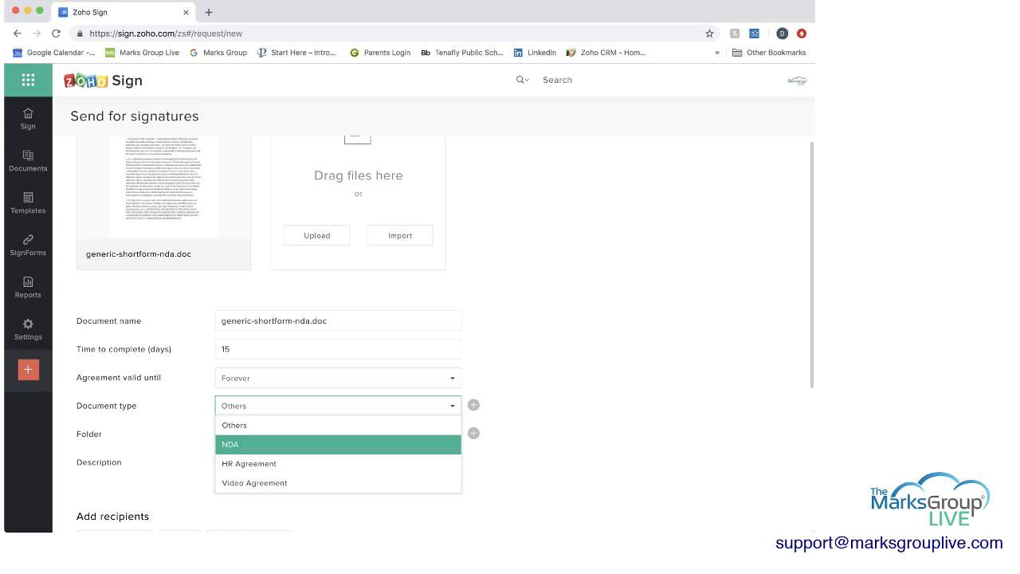
key("Return")
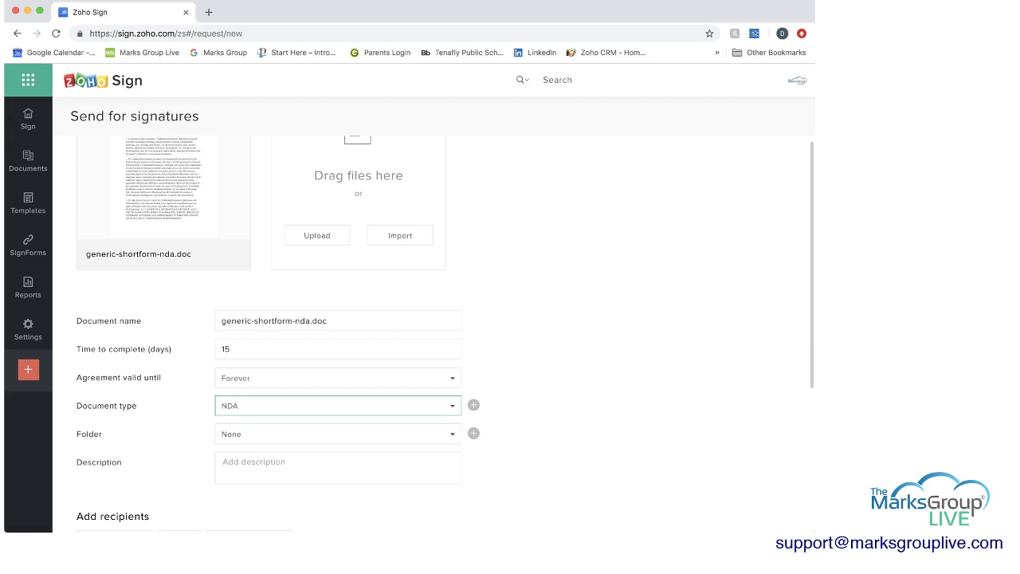
- Set the Folder to NDA
key("Tab")
key("Down")
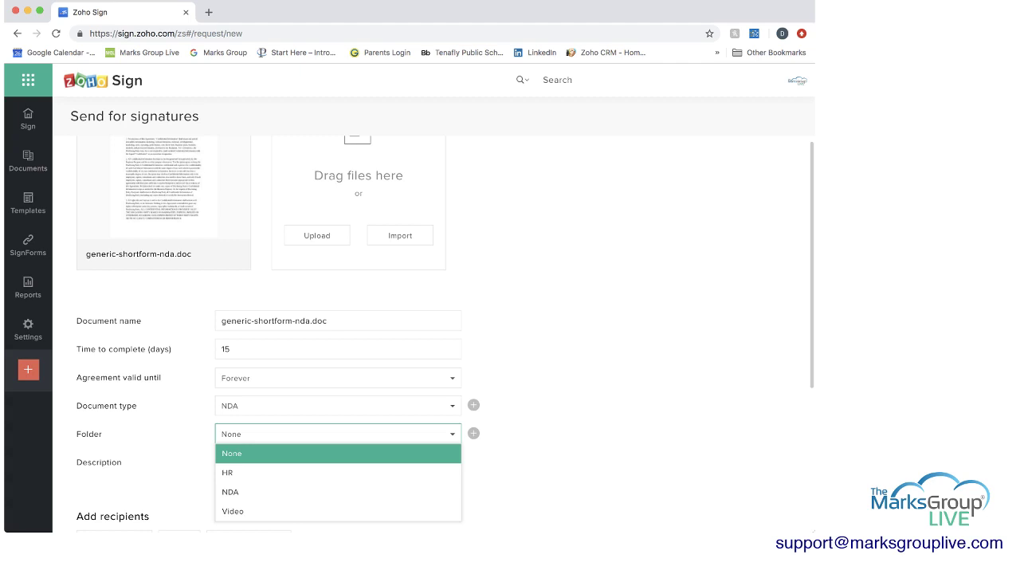
key("Down")
key("Down")
key("Return")
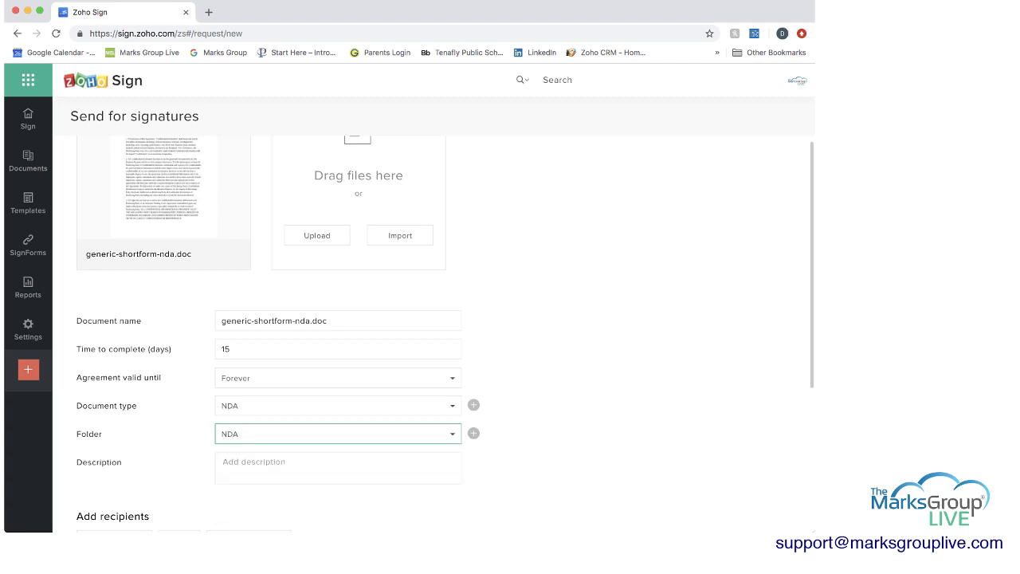
key("Tab")
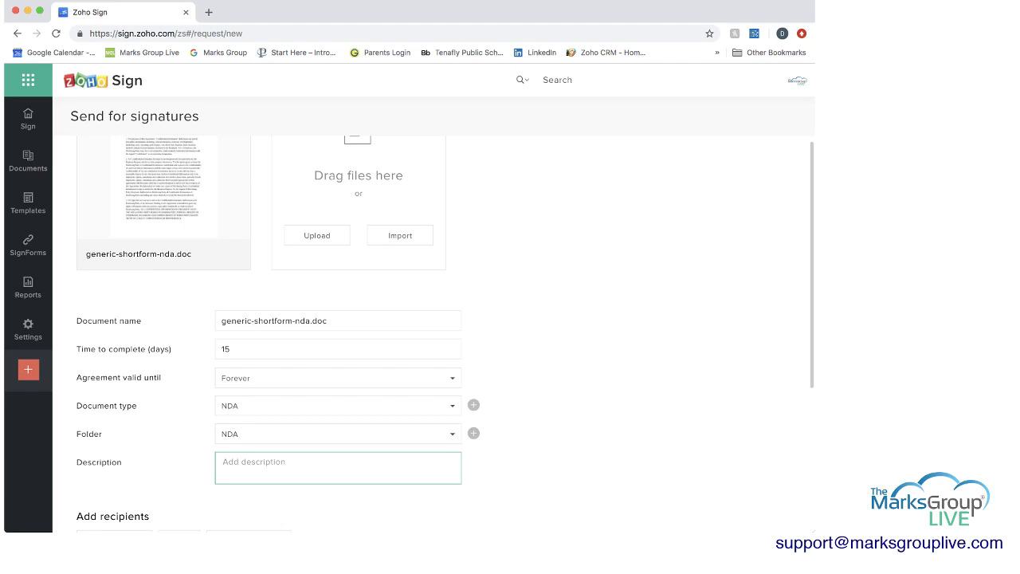
scroll(445, 334, "down", 3)
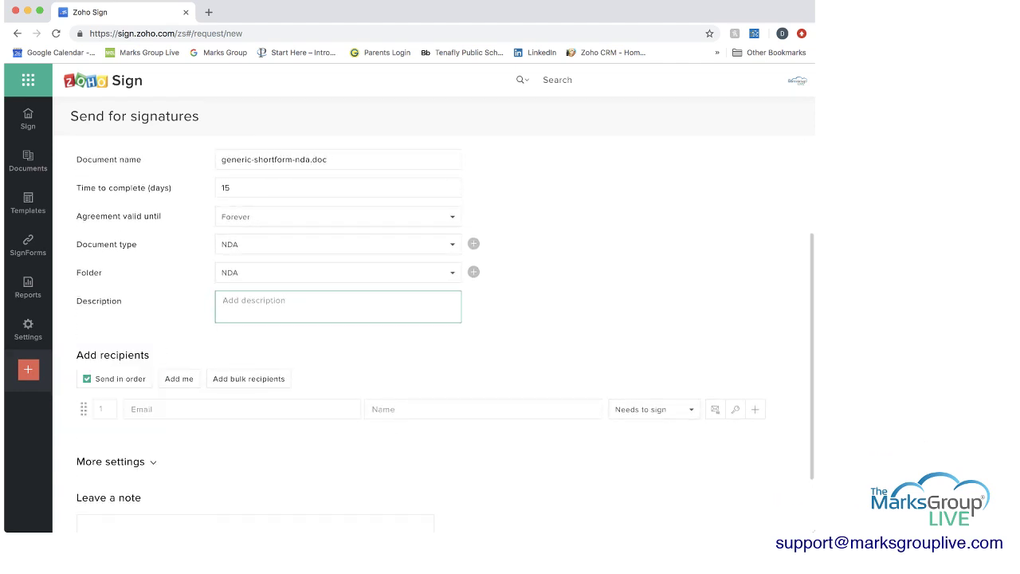
- Enter the first recipient's e-mail address and name, keeping the role Needs to sign
left_click(239, 409)
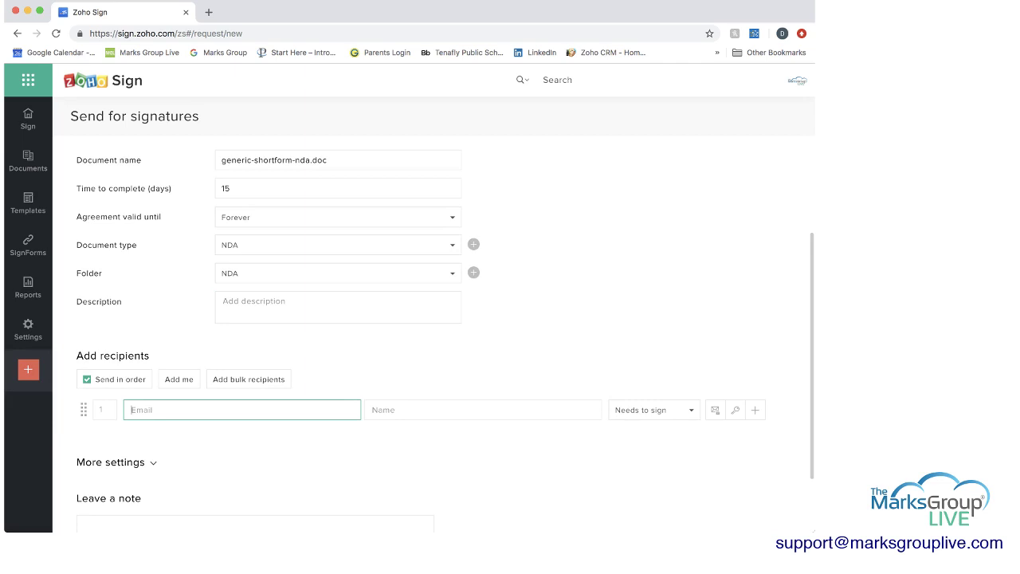
key("Tab")
type("Dena")
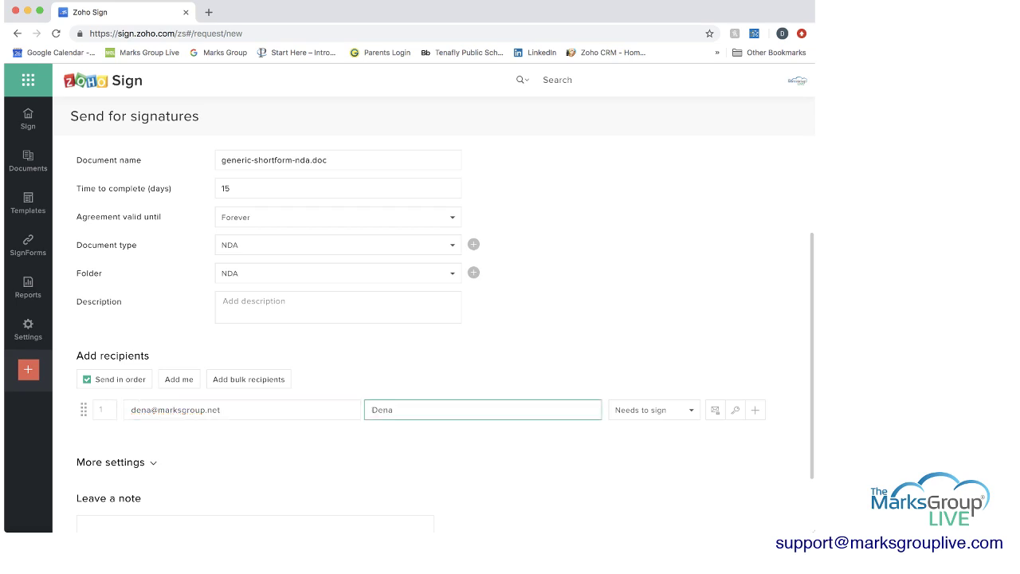
key("Tab")
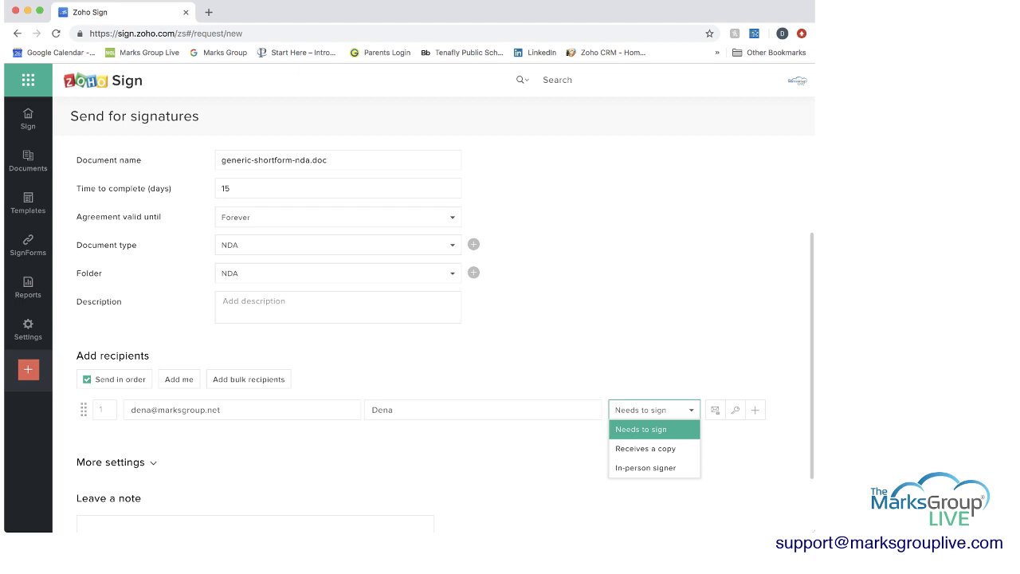
- Add the private note 'Please sign ASAP' for the first recipient
left_click(715, 410)
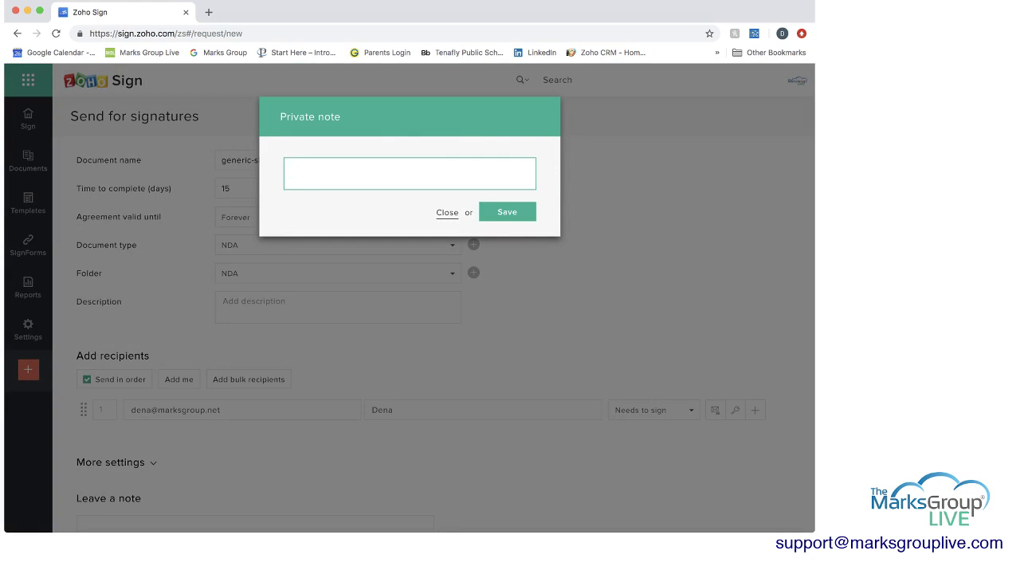
type("Please sign ASAP")
key("Return")
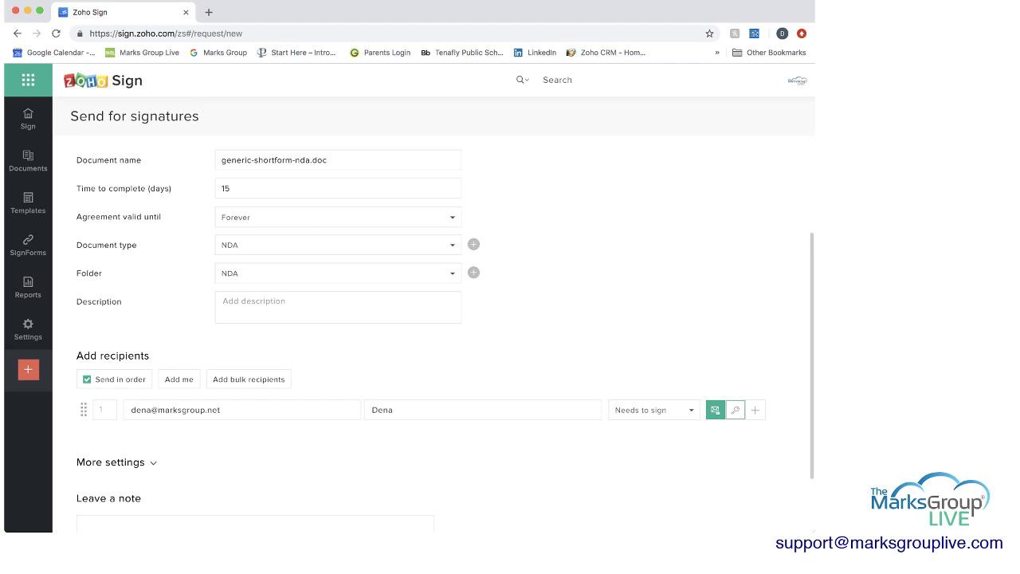
- Turn on verification-code authentication for the first recipient, delivered by Email
left_click(735, 410)
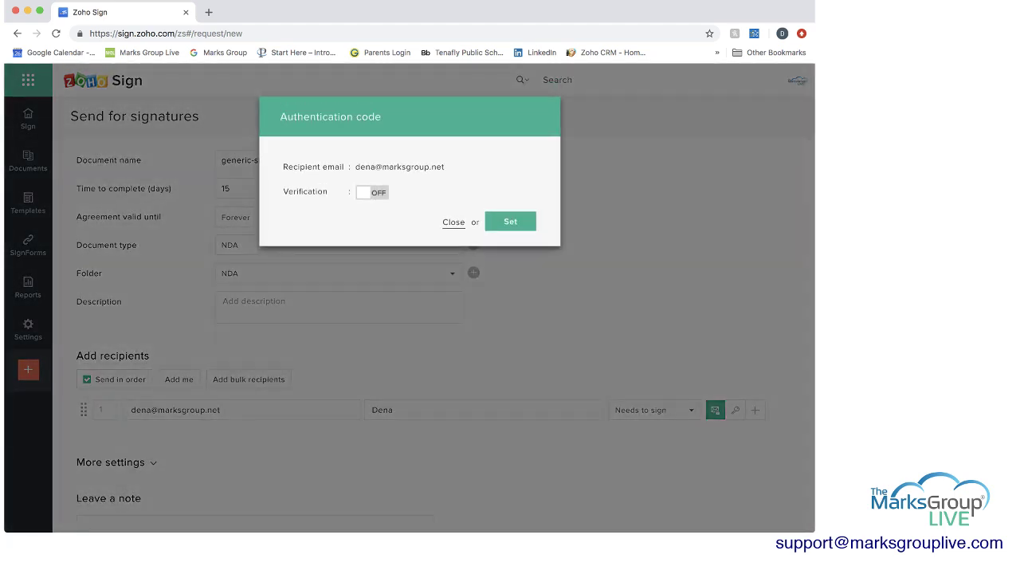
left_click(372, 192)
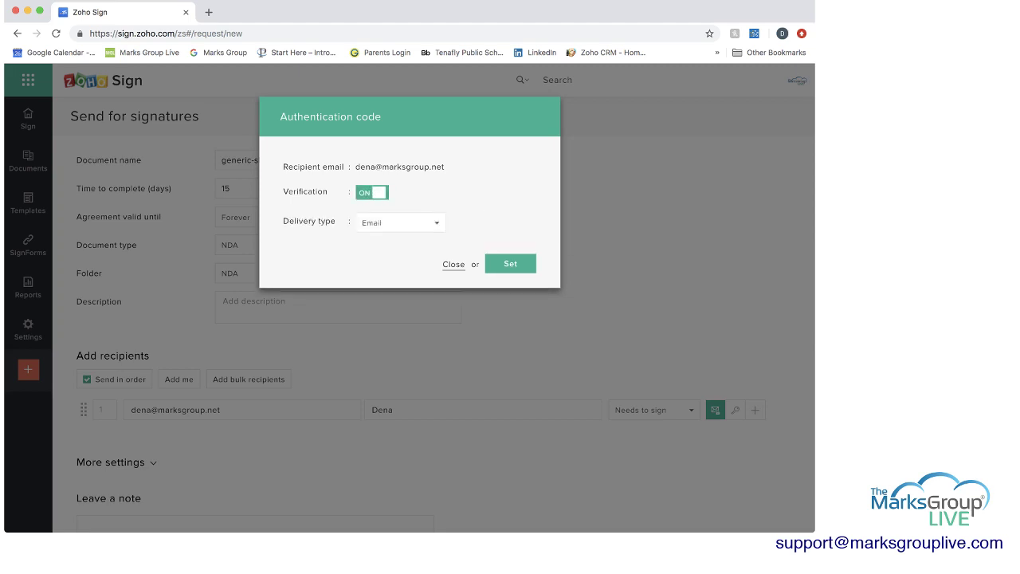
left_click(400, 222)
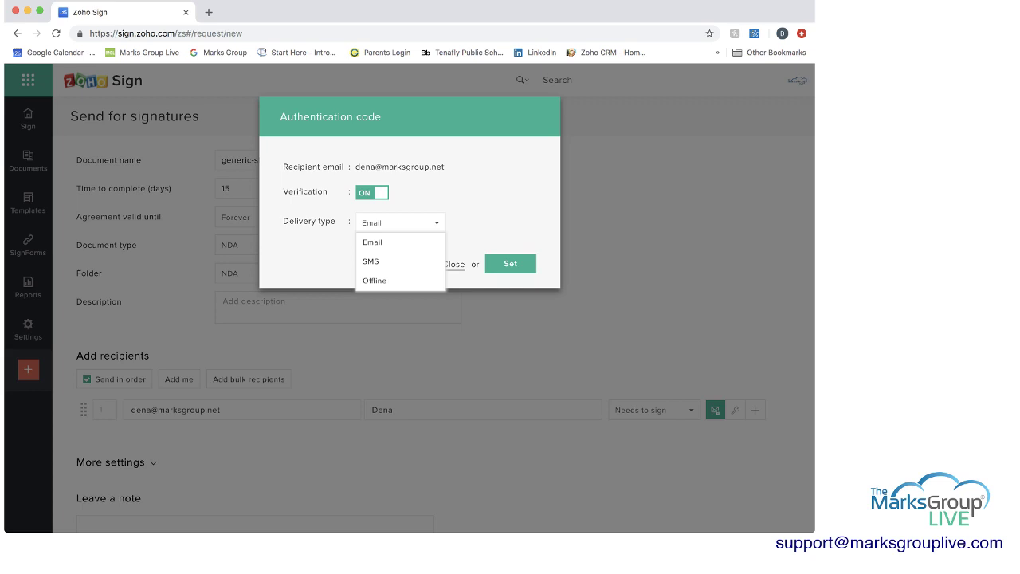
key("Escape")
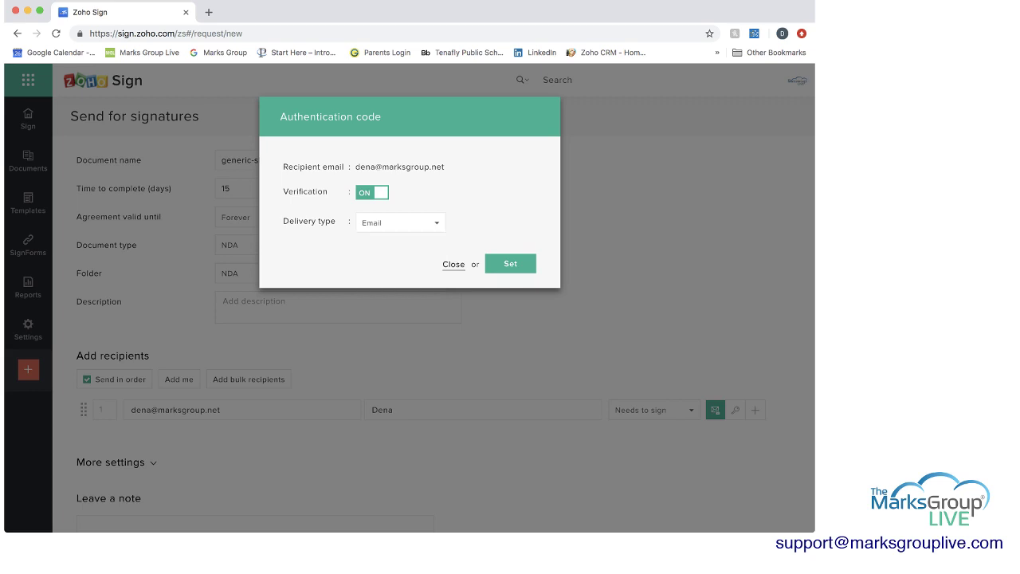
key("Return")
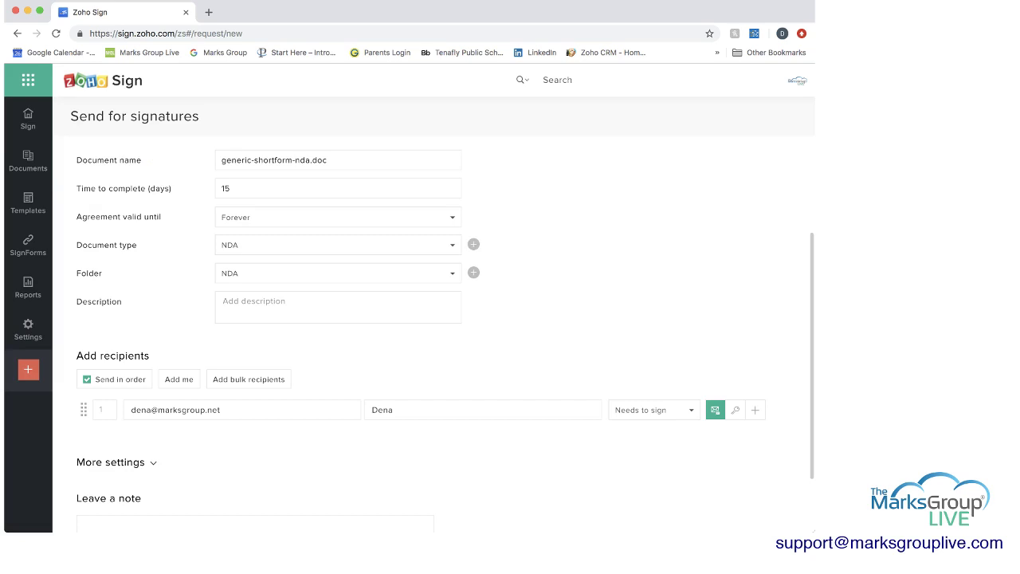
- Make the recipients sign in a set order
left_click(754, 410)
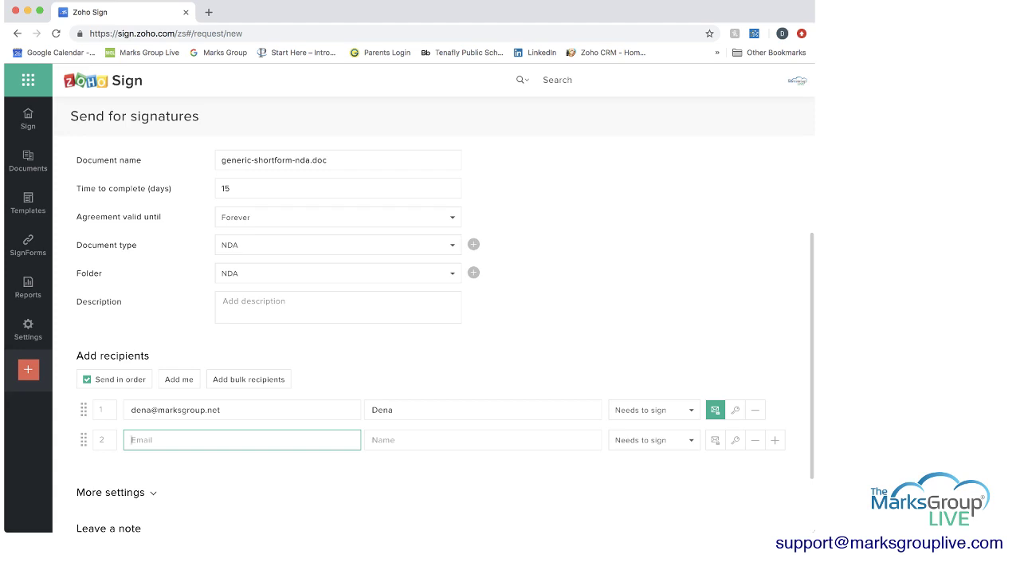
left_click(87, 379)
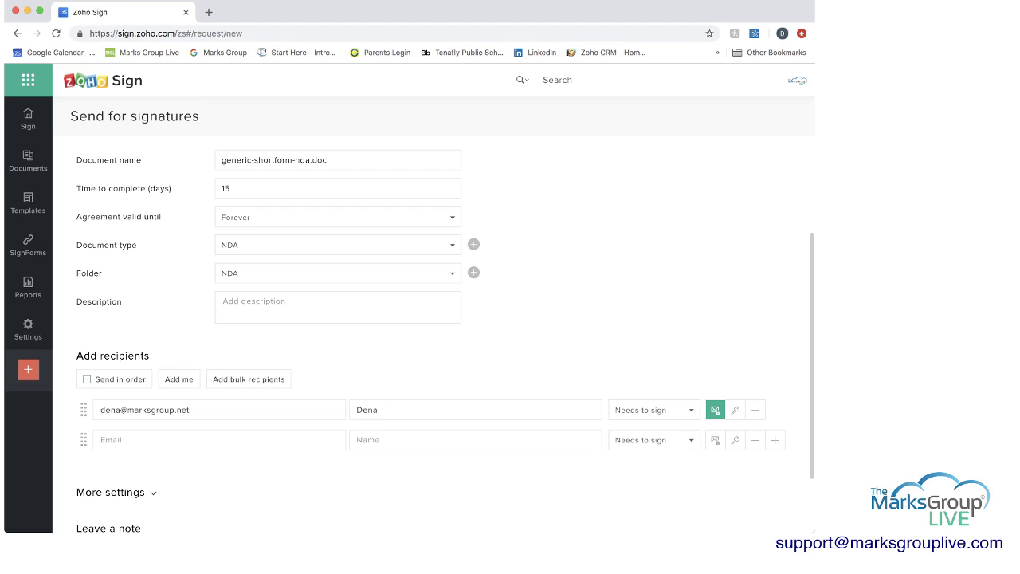
left_click(87, 379)
- Turn off automatic reminders and continue to the field editor
scroll(445, 334, "down", 3)
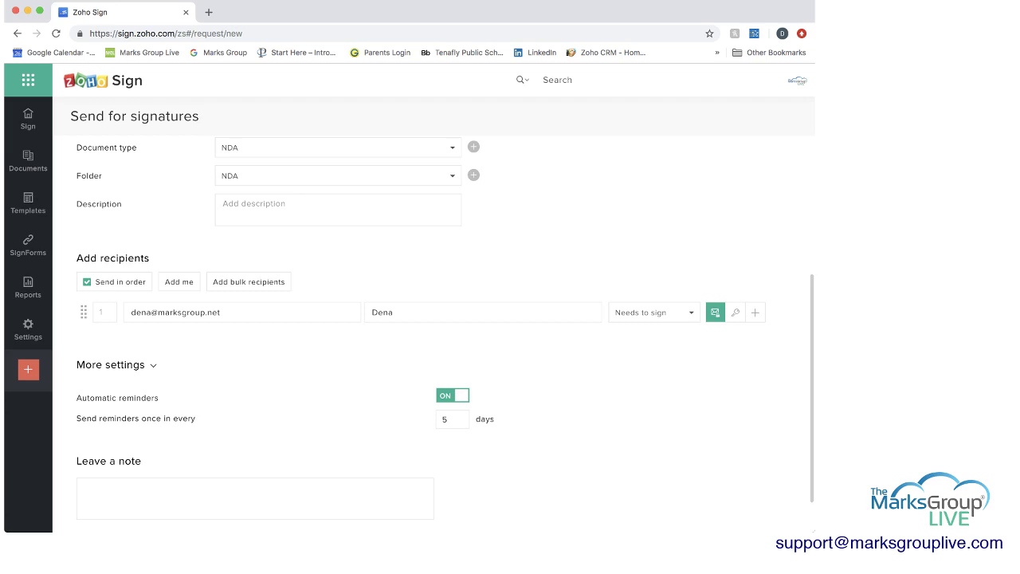
left_click(452, 395)
scroll(430, 319, "down", 2)
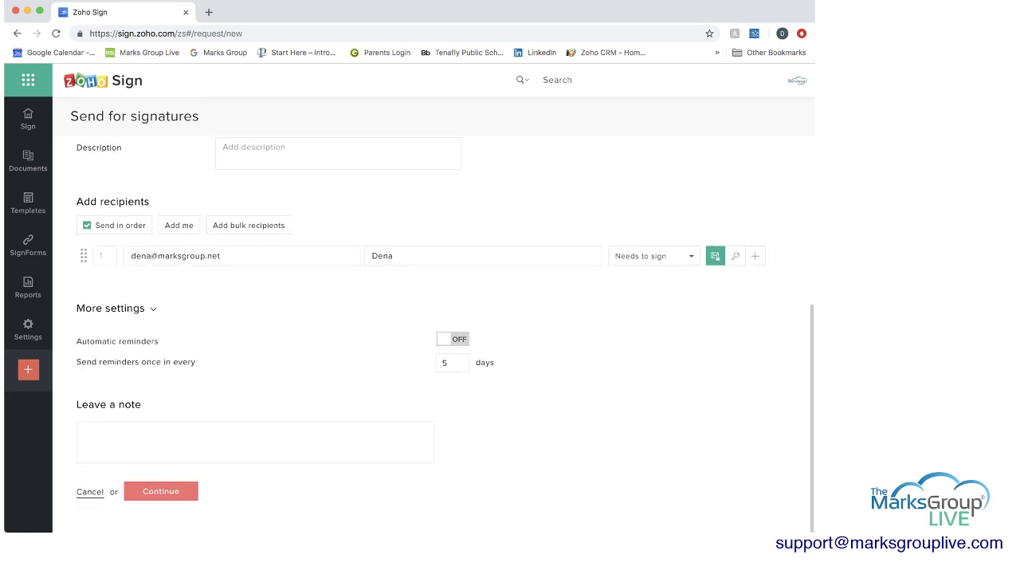
left_click(161, 491)
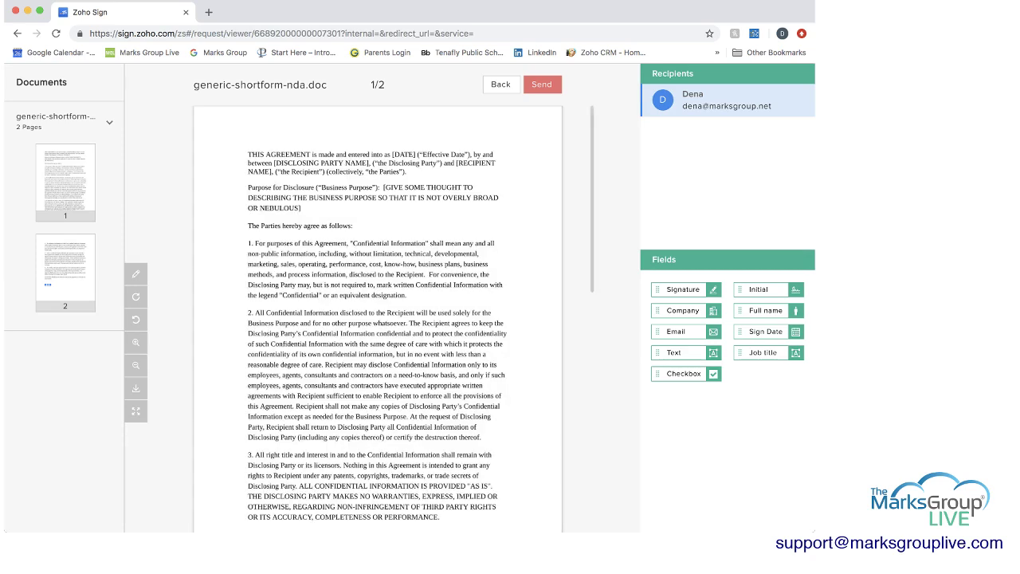
- On page 2, add Full name and Sign Date fields beside the Signature field, then send the NDA
scroll(378, 319, "down", 2)
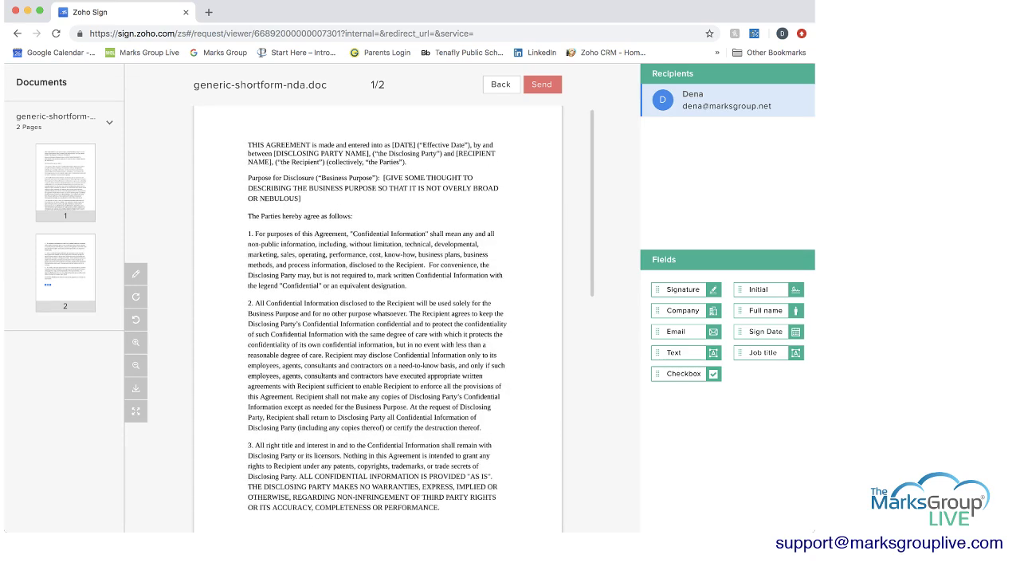
scroll(378, 318, "down", 10)
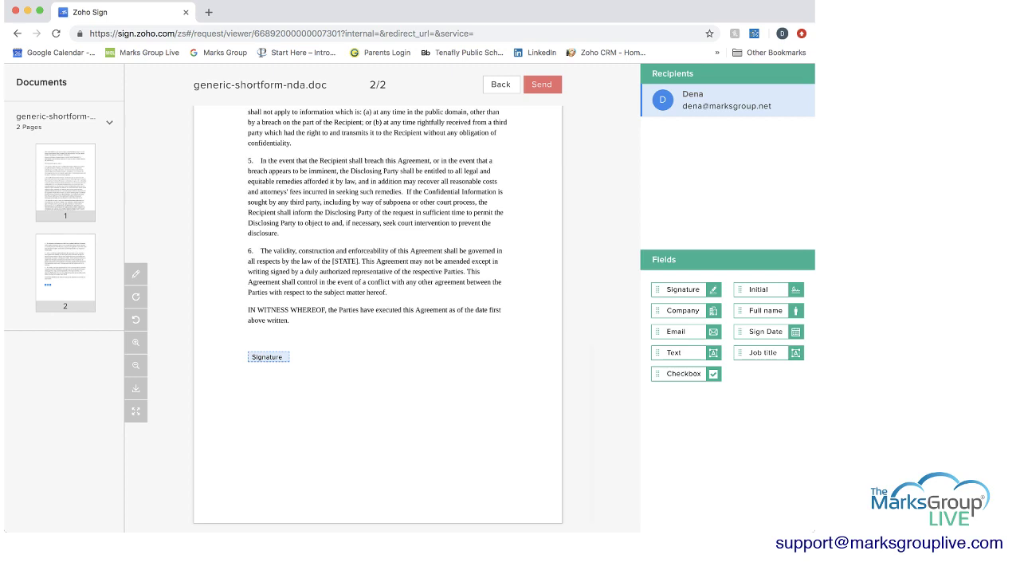
scroll(377, 319, "down", 1)
scroll(377, 319, "down", 1)
left_click_drag(765, 310, 459, 355)
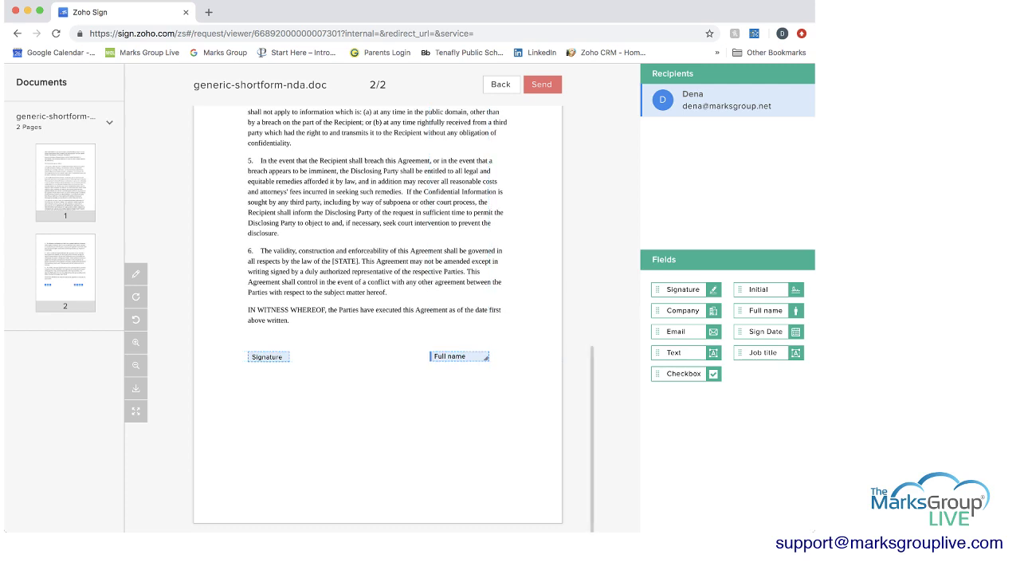
left_click_drag(765, 330, 277, 419)
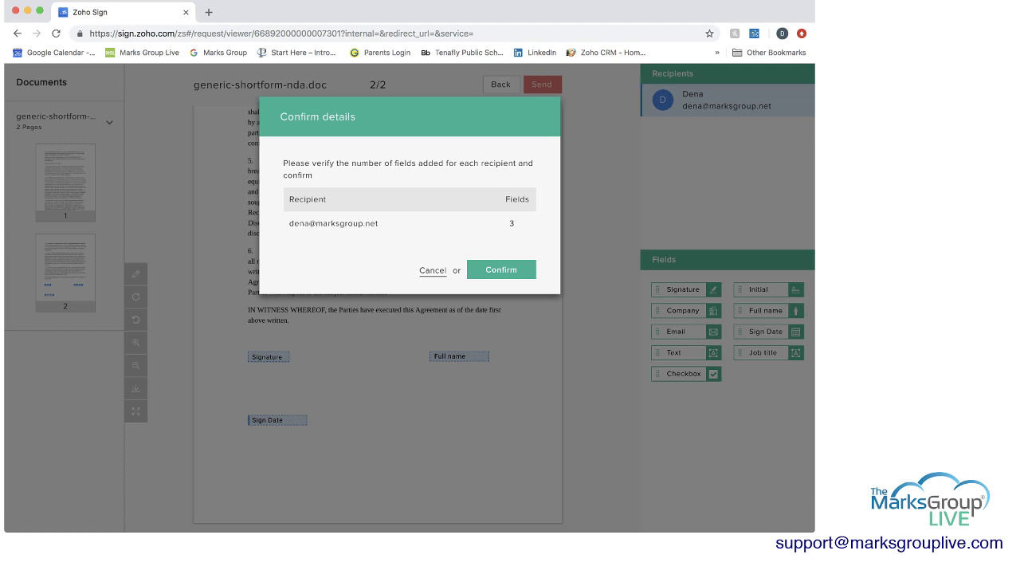
key("Return")
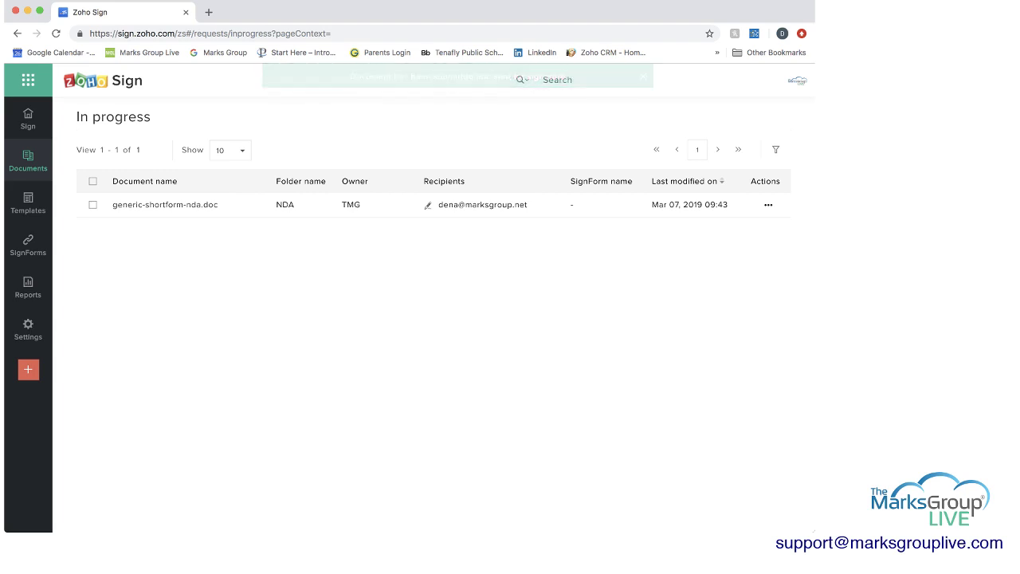
- Show the All documents list with its four requests, including the in-progress NDA
mouse_move(28, 161)
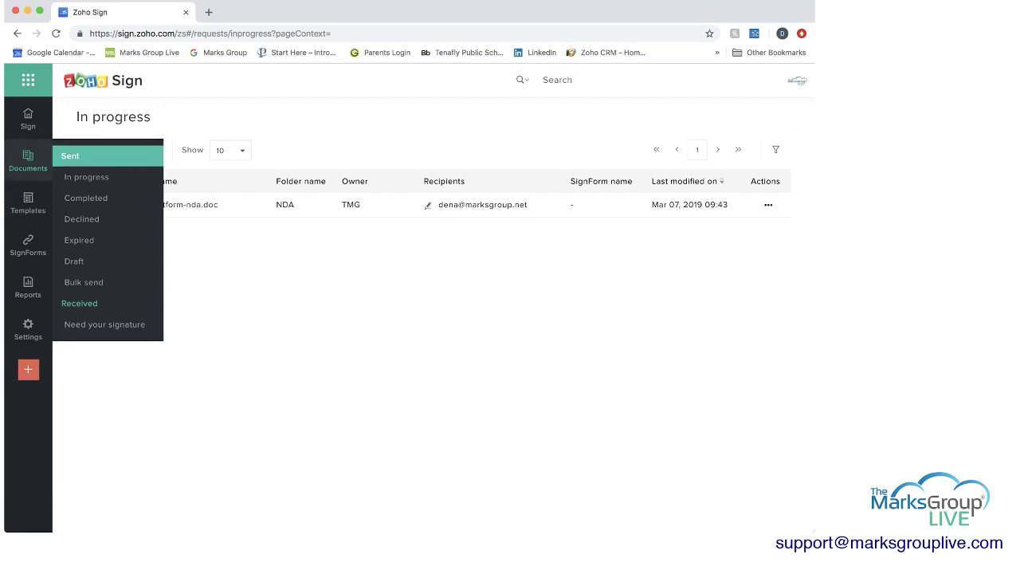
left_click(71, 156)
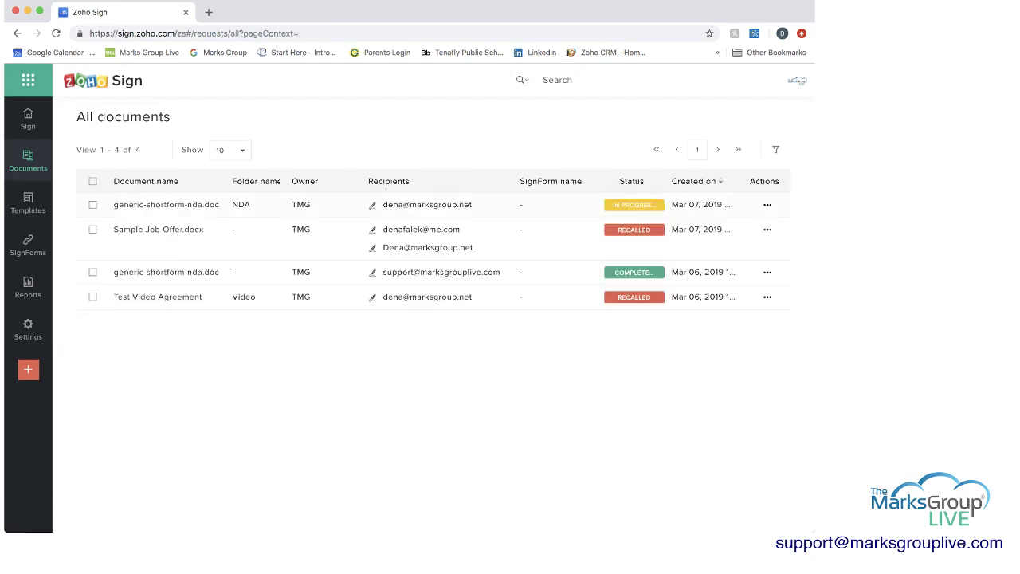
mouse_move(166, 204)
mouse_move(633, 205)
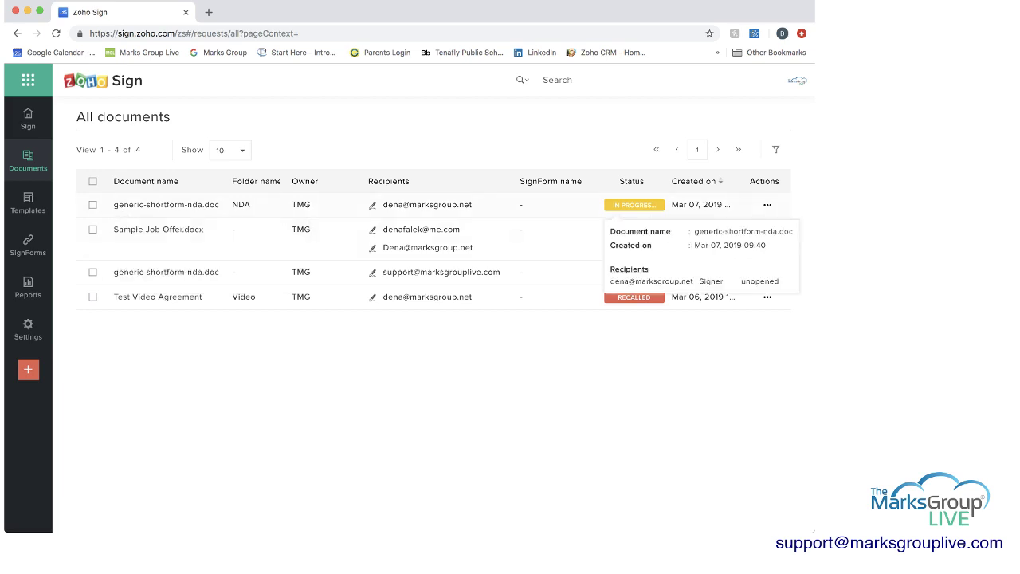
- Save generic-shortform-nda.doc as a template and view it in the Templates list
left_click(767, 205)
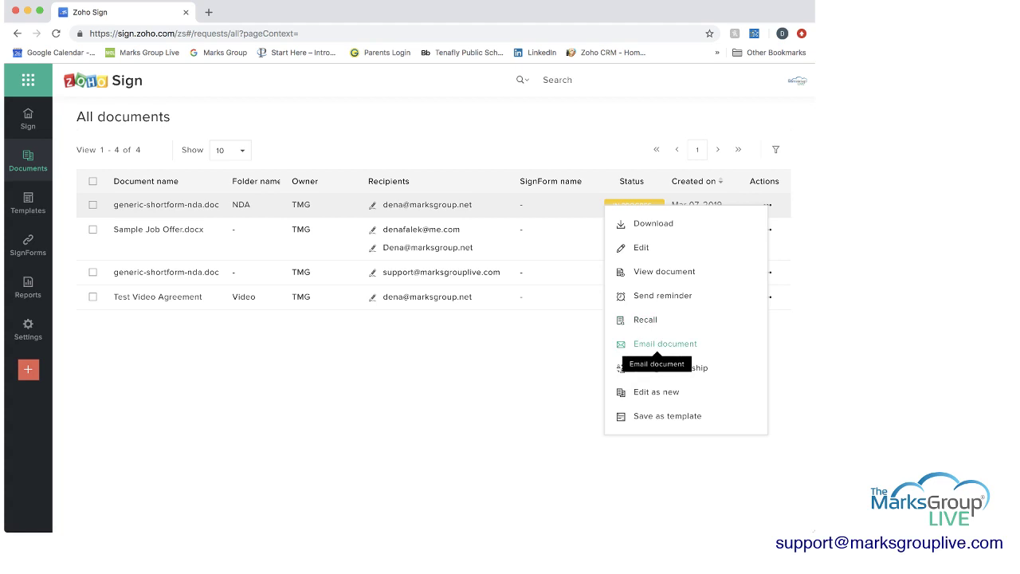
left_click(667, 415)
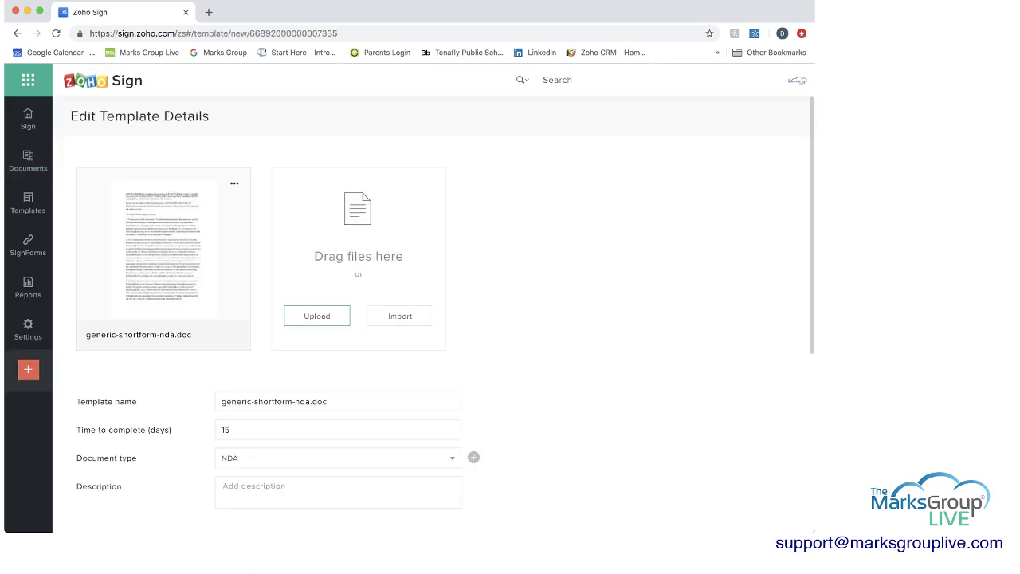
mouse_move(28, 245)
left_click(28, 203)
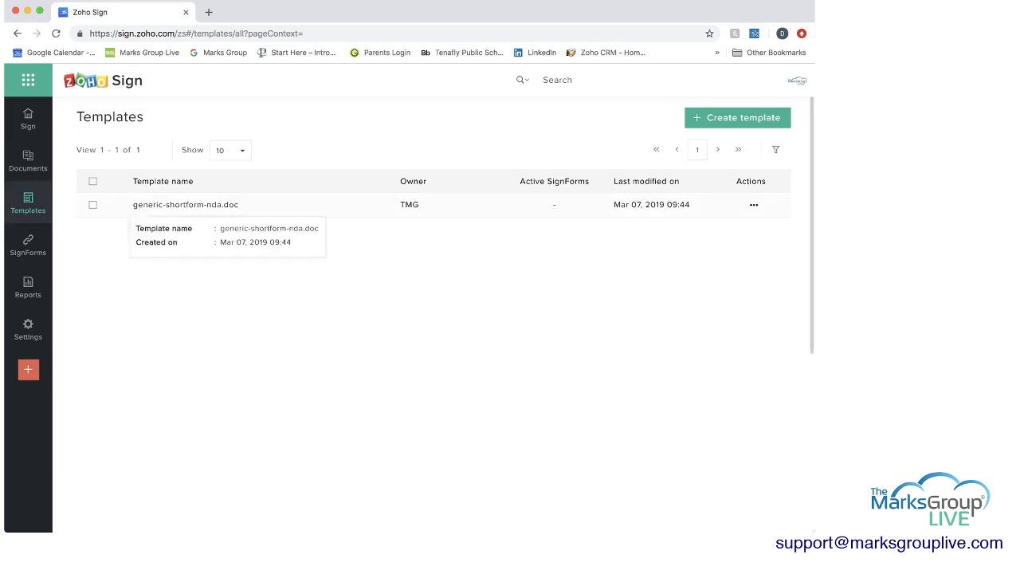
- Start a request from the NDA template, then dismiss it without sending
left_click(185, 205)
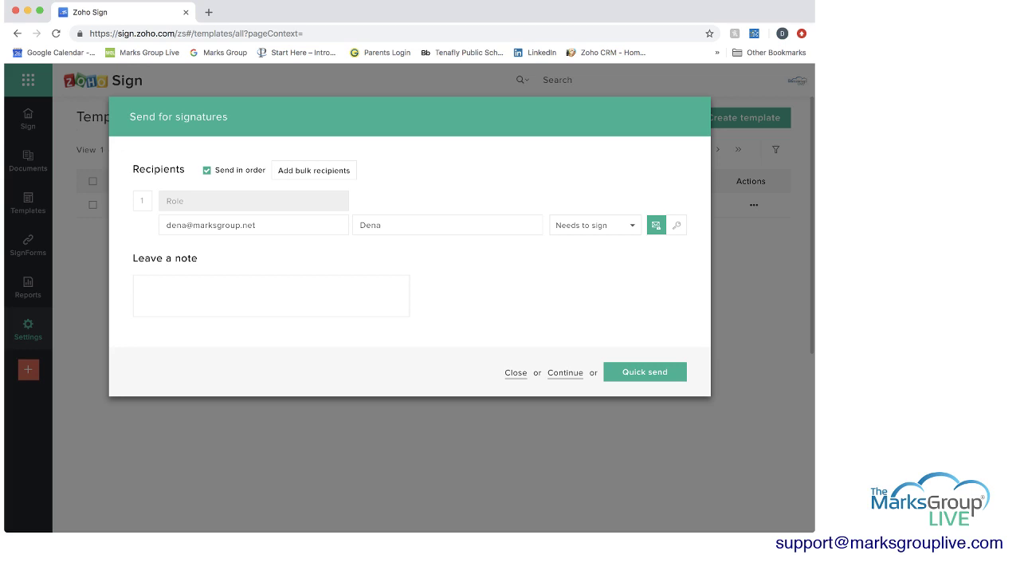
left_click(255, 225)
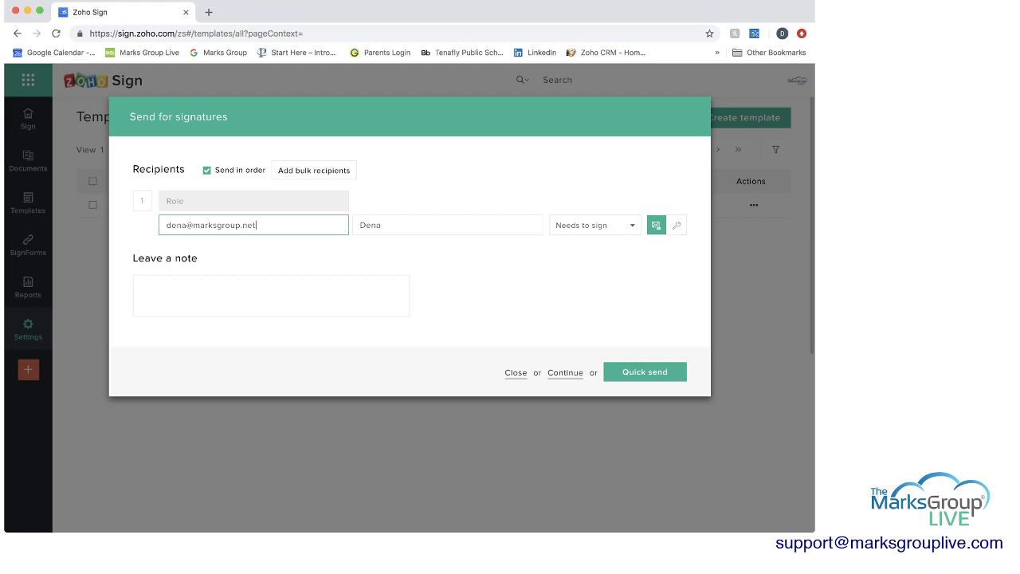
left_click(515, 372)
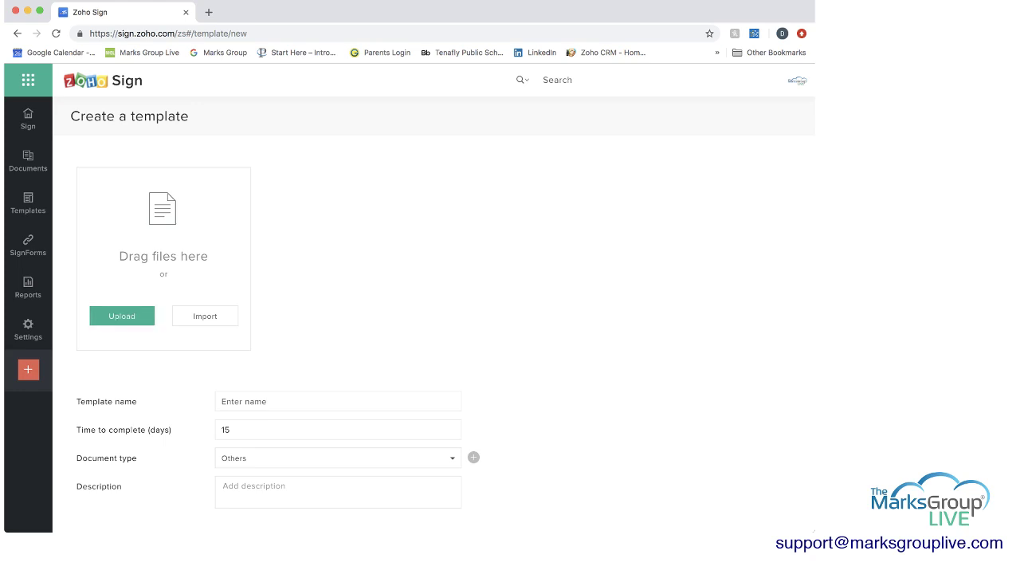
- Upload Sample Job Offer.docx and set the time to complete to 7 days
left_click(122, 316)
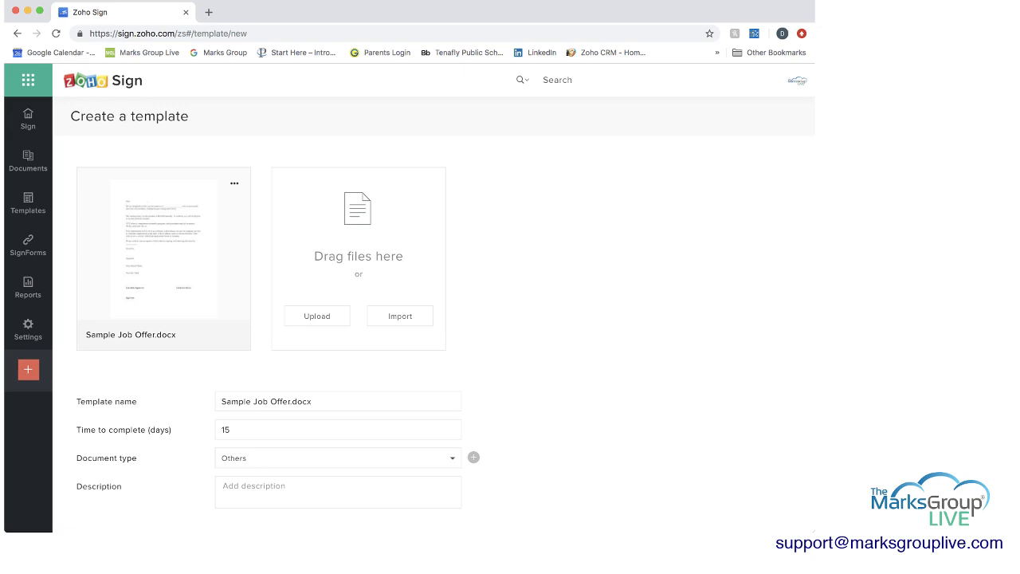
scroll(434, 318, "down", 3)
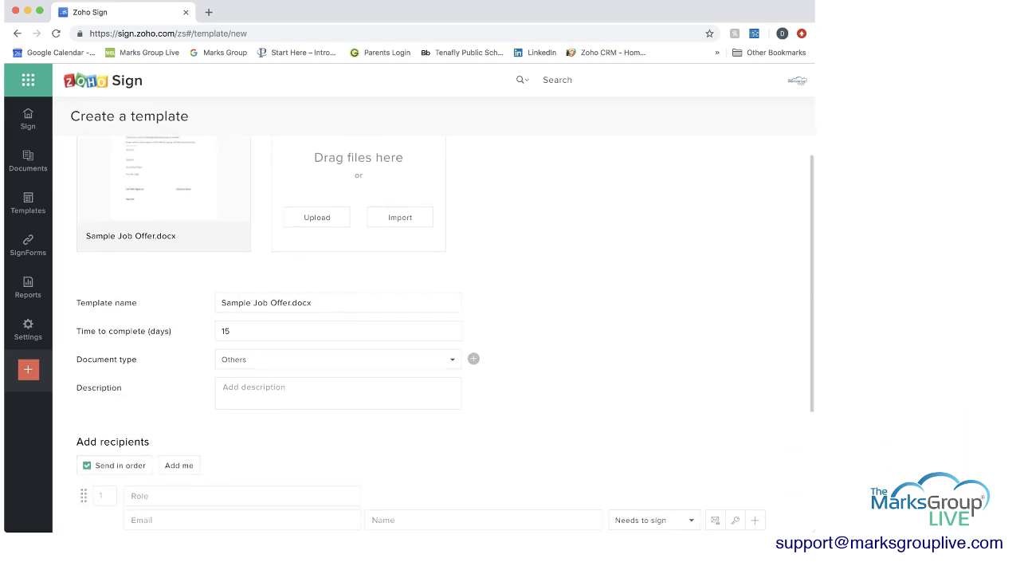
left_click(239, 330)
key("super+a")
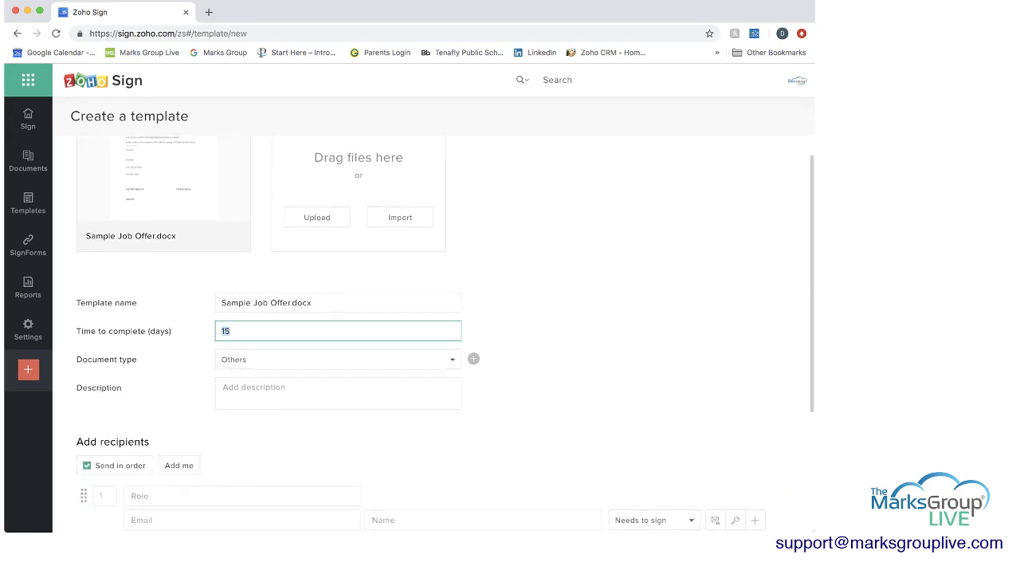
type("7")
key("Tab")
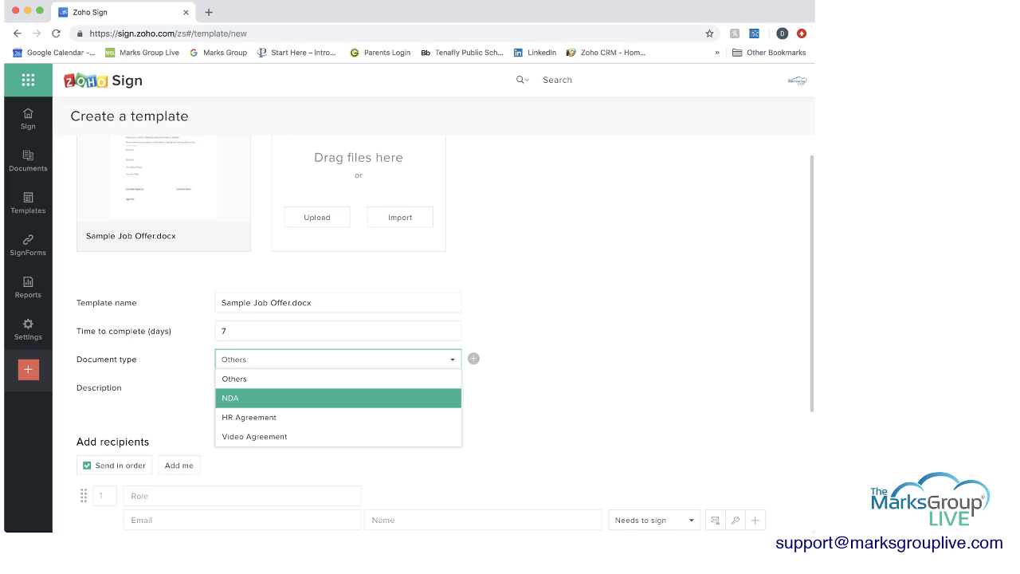
- Create the new document type Job Offer for the template
left_click(473, 358)
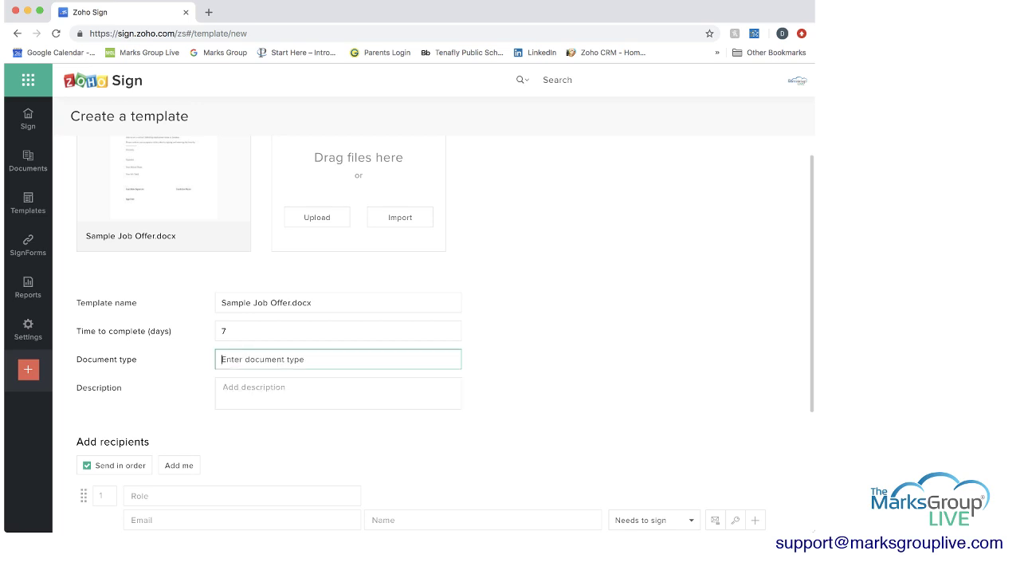
type("Job Offer")
key("Return")
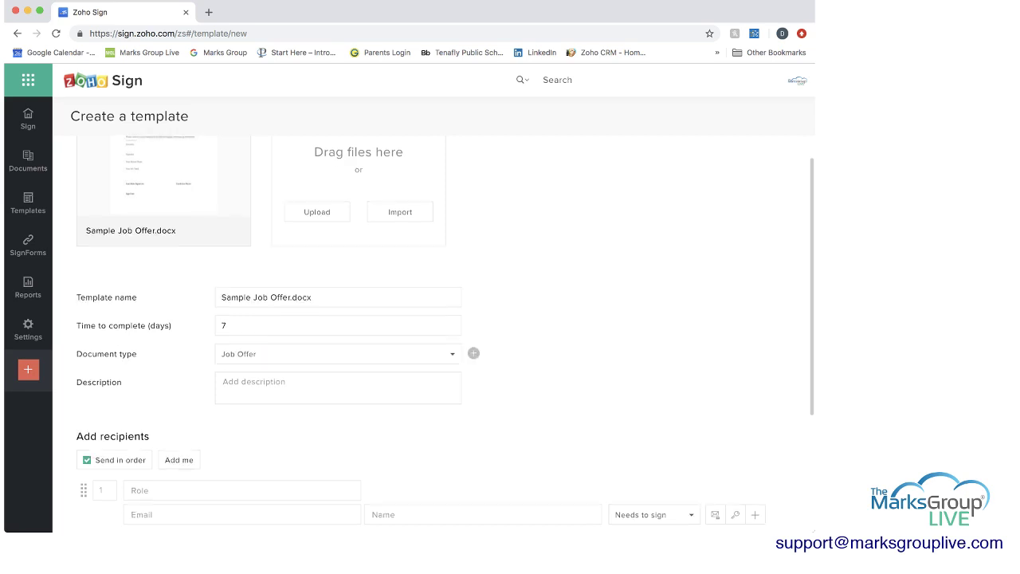
scroll(446, 330, "down", 2)
left_click(241, 411)
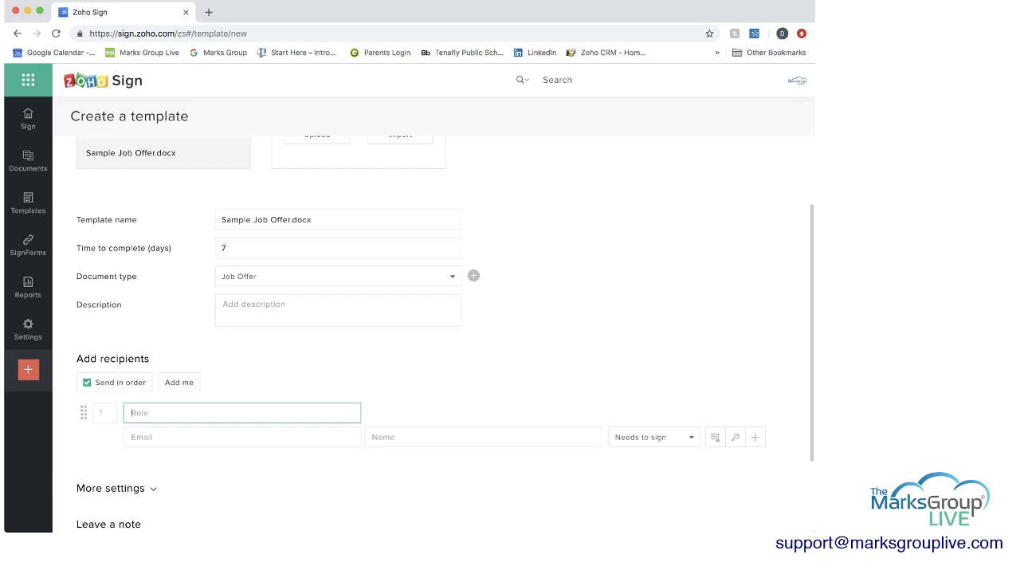
- Fill in the first recipient with role Human Resources, plus the recipient's e-mail address and name
type("Human S")
key("BackSpace")
type("Resources")
key("Tab")
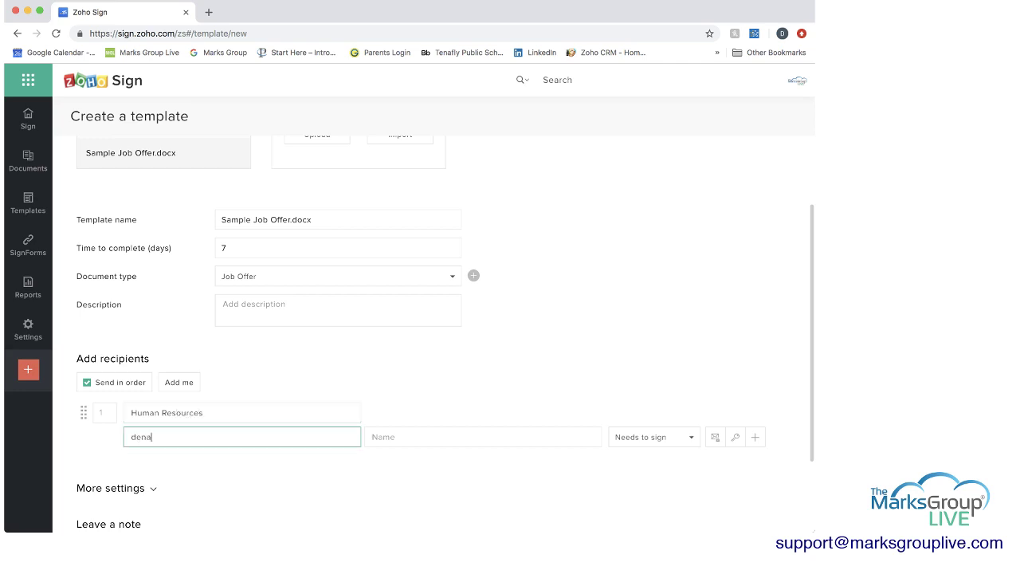
key("Tab")
type("Dena")
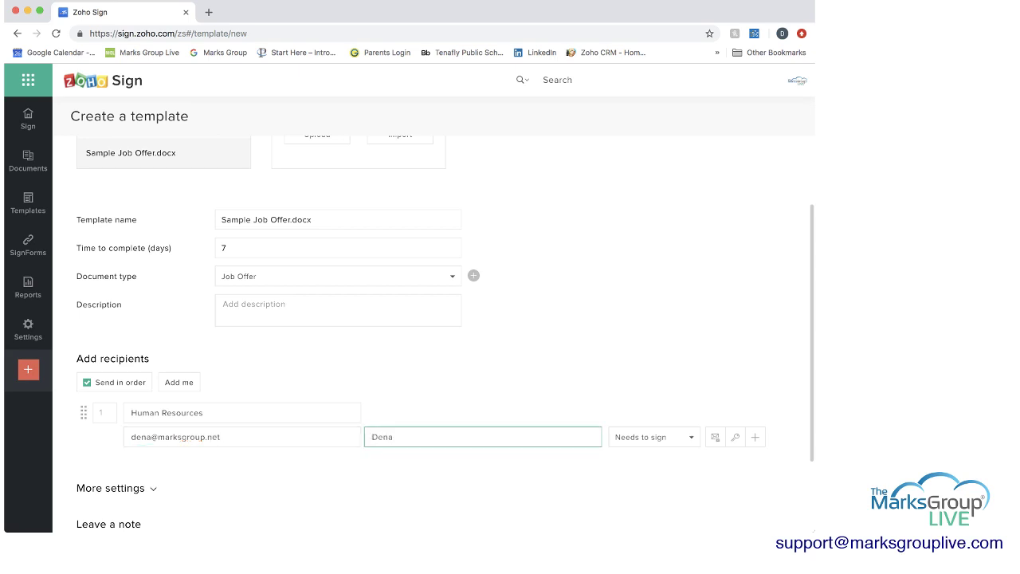
- Keep Needs to sign for Human Resources and add a second recipient row
key("Tab")
key("Return")
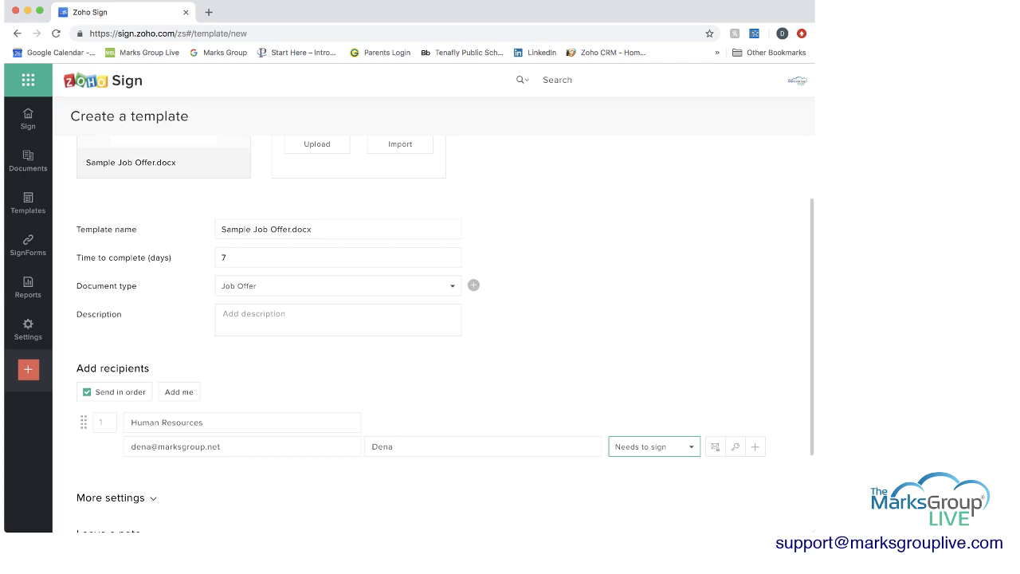
key("Tab")
key("Tab")
key("Tab")
key("Return")
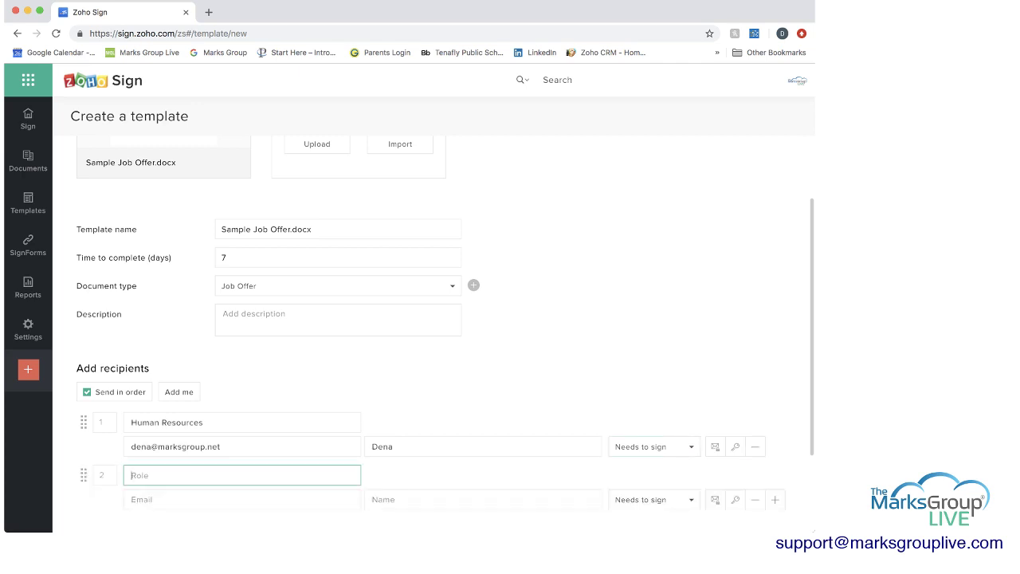
- Enter the second recipient as Job Candidate, with the candidate's e-mail address and name
type("Job Candidate")
left_click(160, 499)
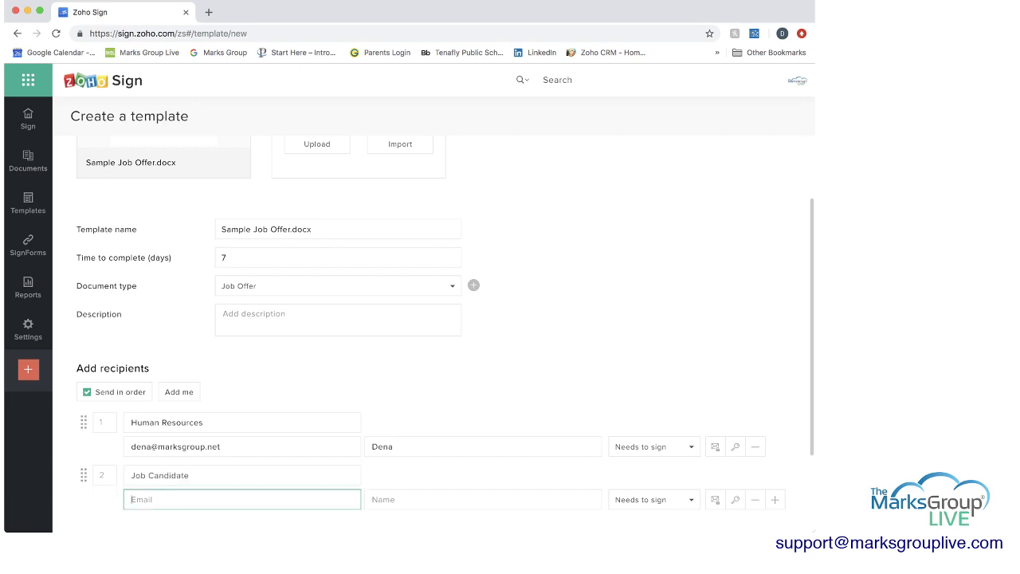
key("Tab")
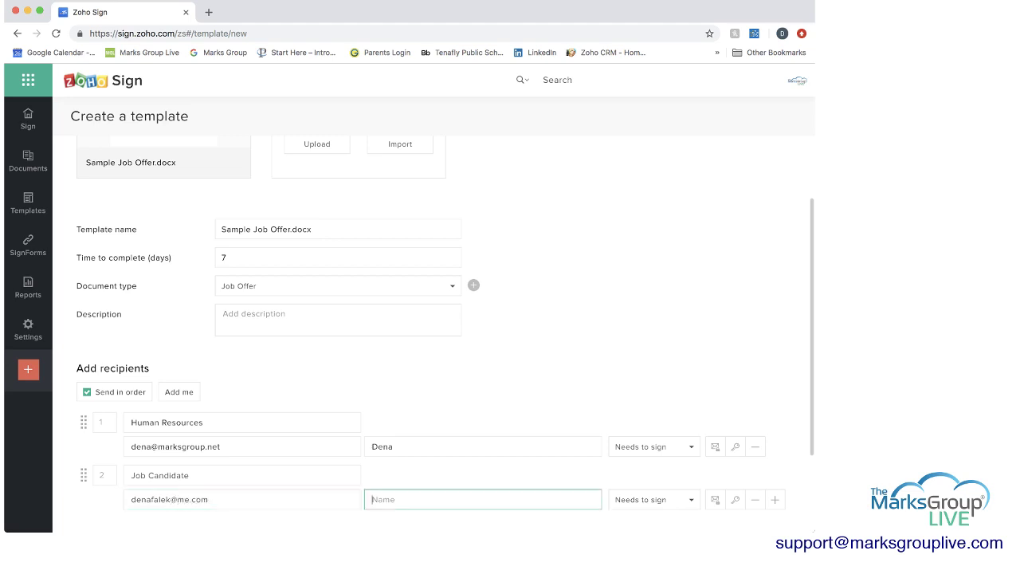
type("John")
- Briefly expand and collapse the reminder settings under More settings
scroll(433, 318, "down", 2)
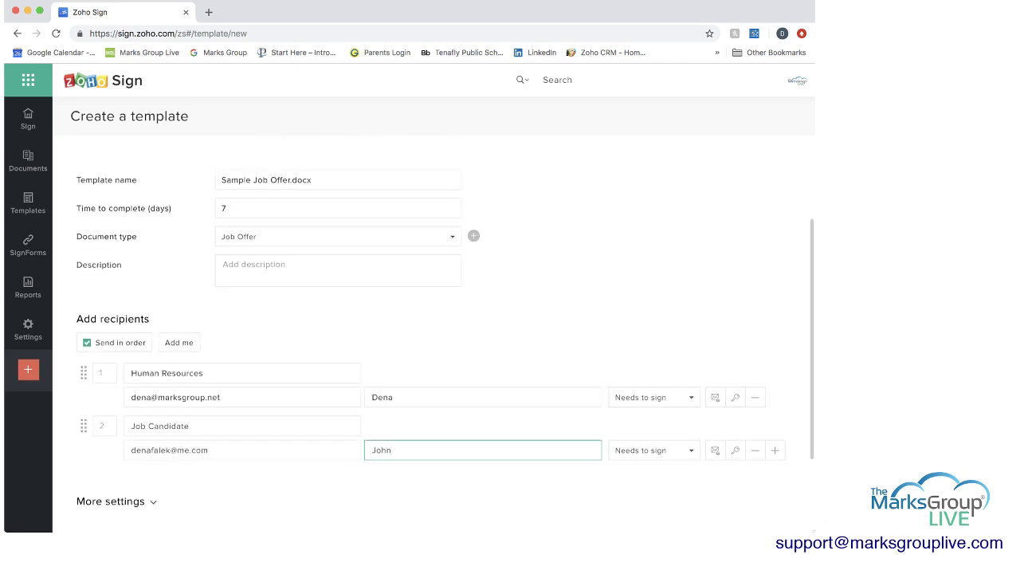
scroll(431, 351, "down", 3)
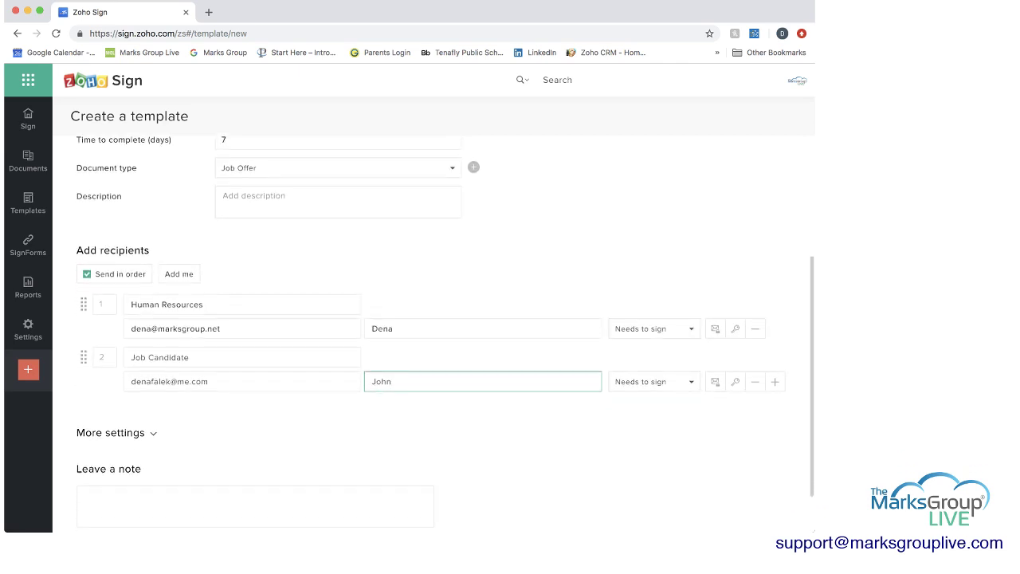
left_click(110, 432)
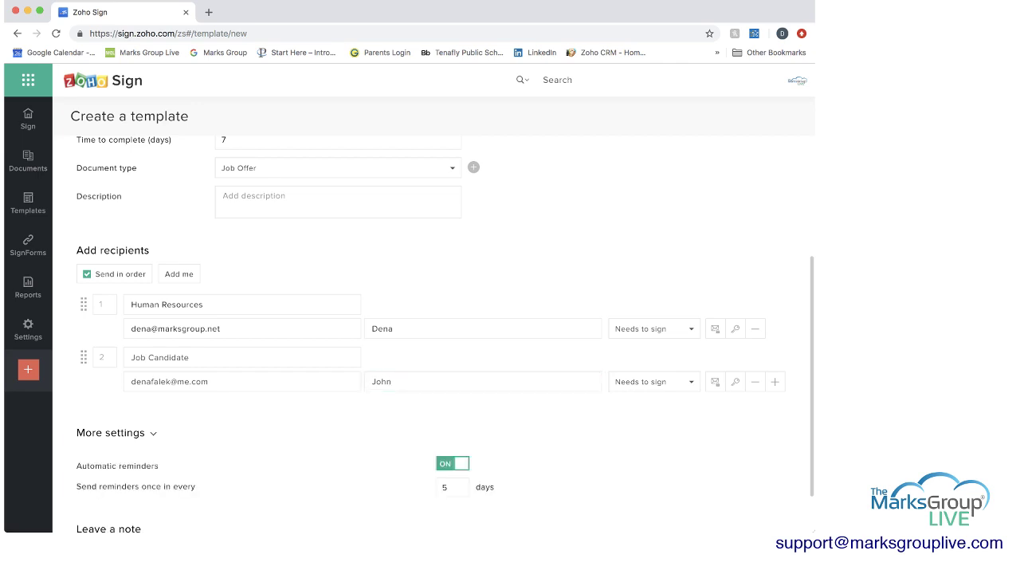
left_click(111, 432)
scroll(445, 333, "down", 2)
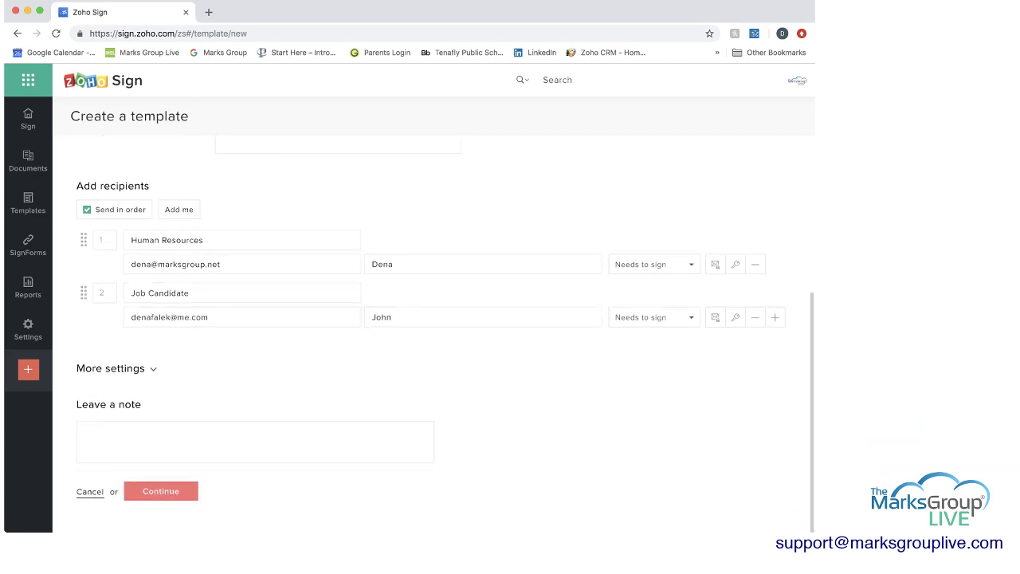
- Continue to the field editor and place prefilled Sign Date above Dear and Job title in the position blank
left_click(161, 491)
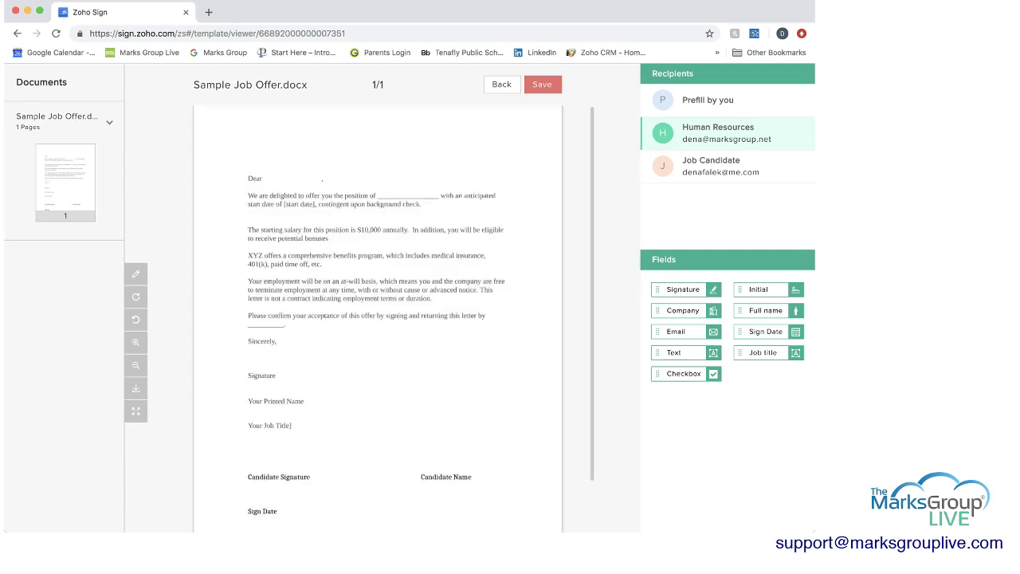
scroll(377, 319, "down", 2)
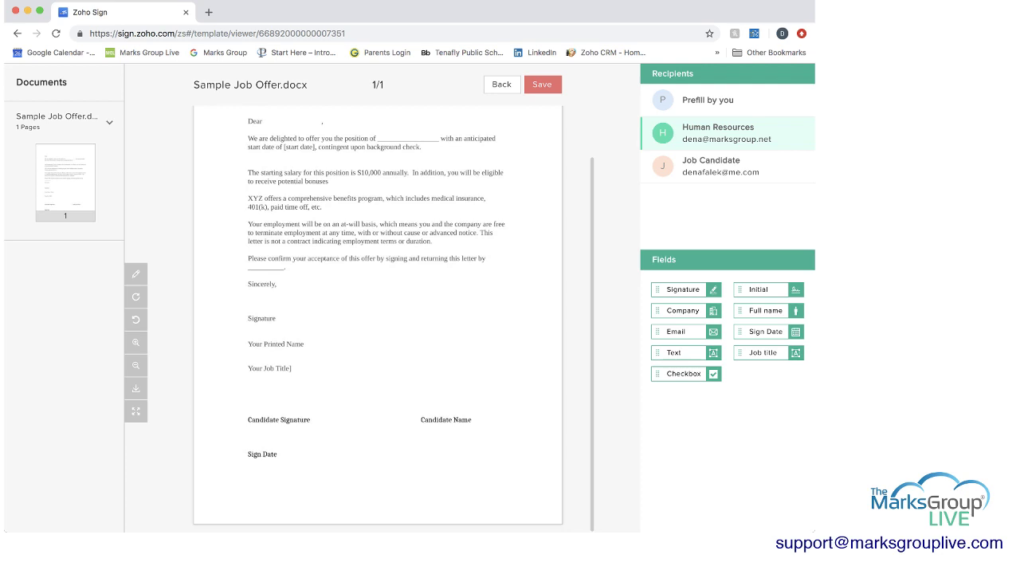
scroll(377, 318, "up", 2)
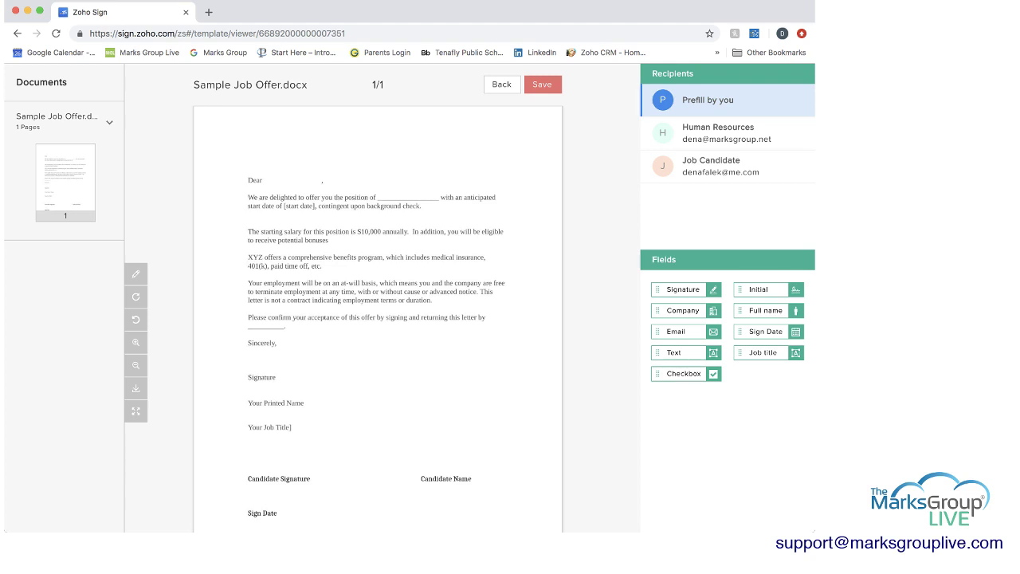
left_click_drag(764, 331, 270, 156)
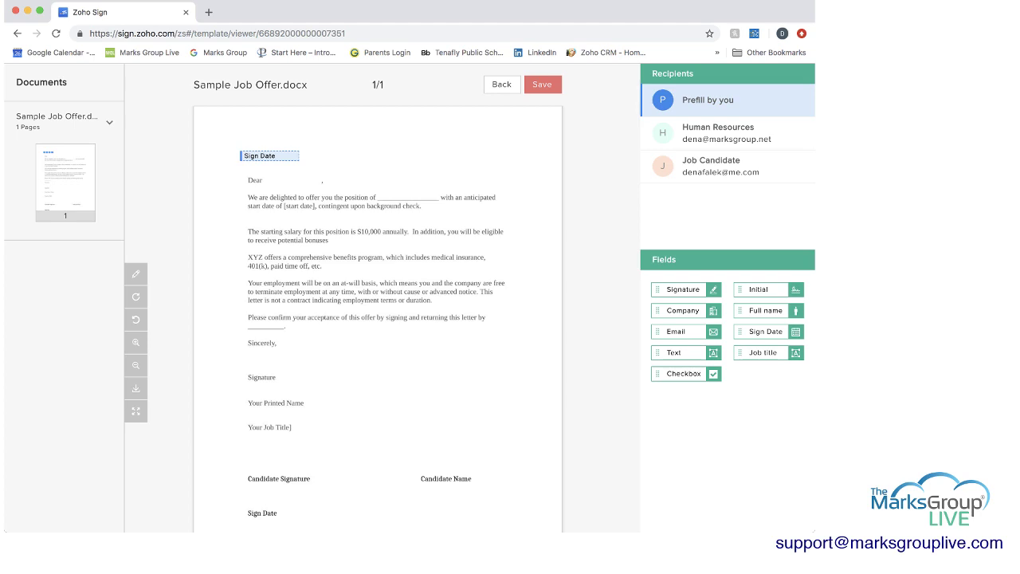
left_click_drag(762, 352, 411, 193)
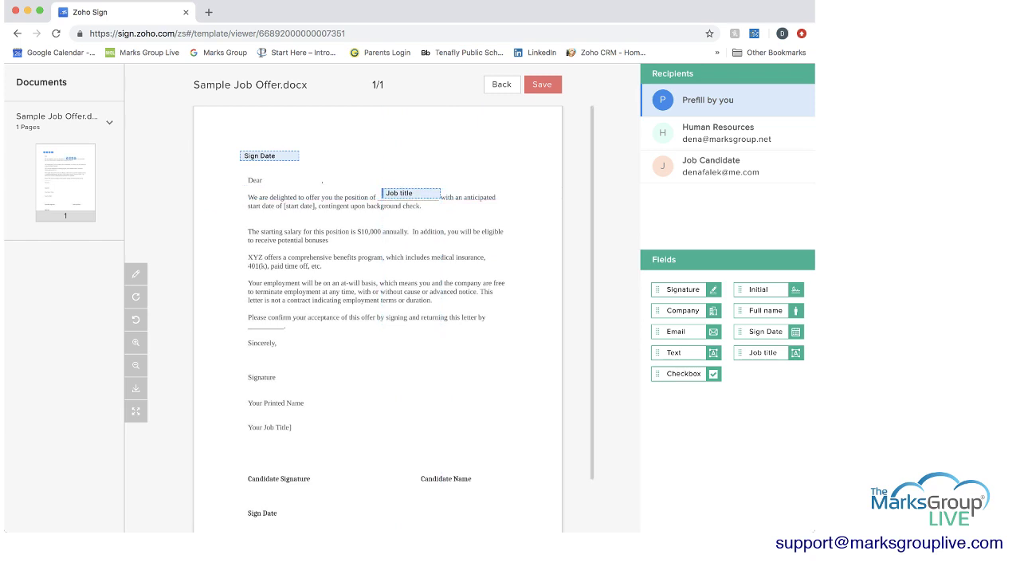
scroll(394, 310, "down", 1)
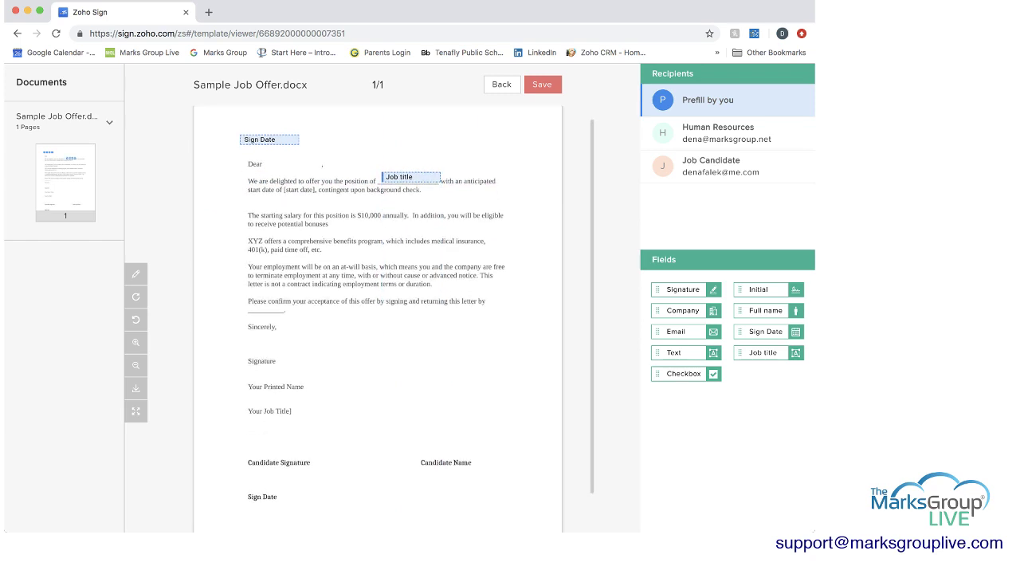
scroll(394, 311, "down", 3)
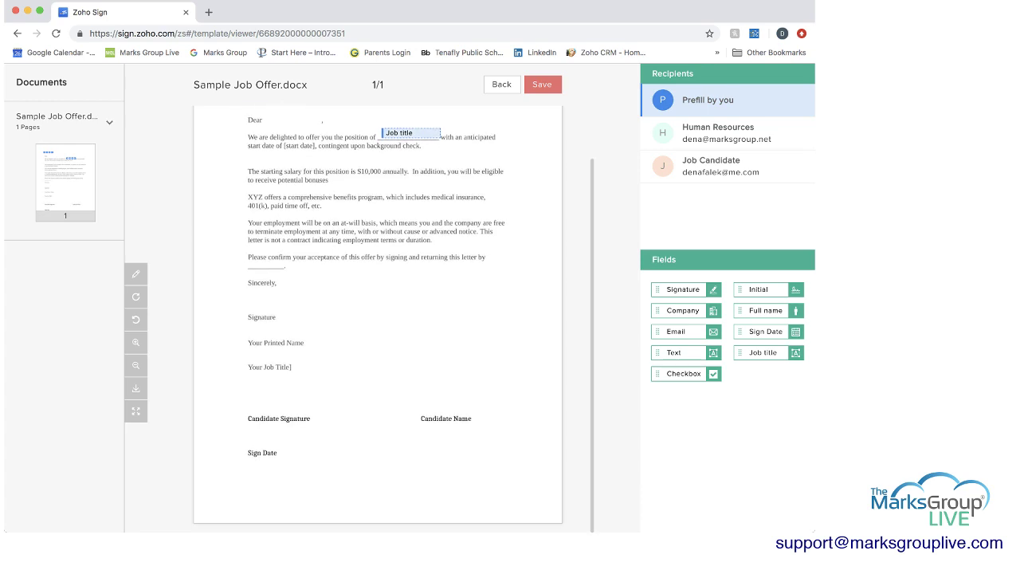
left_click_drag(757, 331, 757, 348)
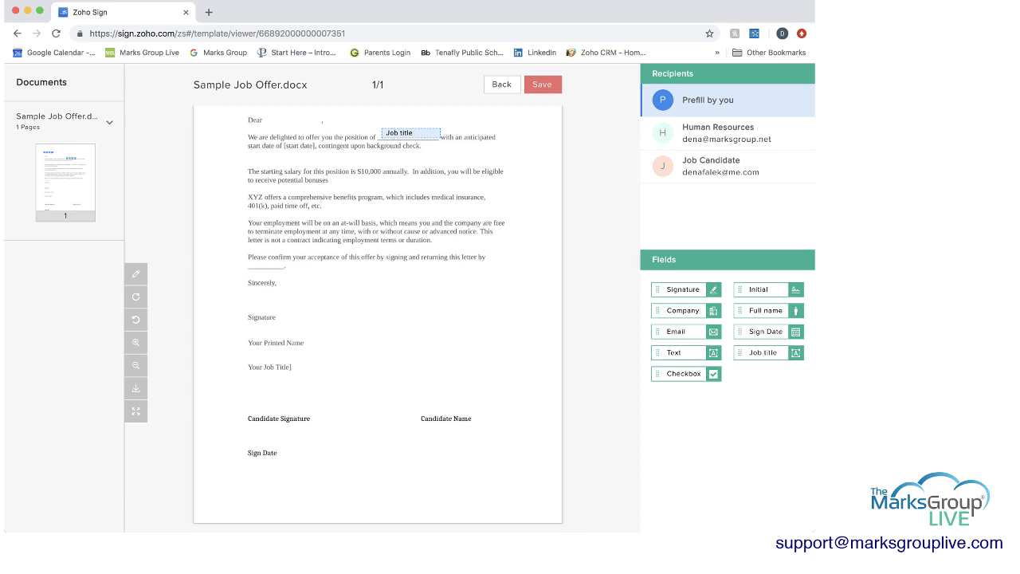
mouse_move(682, 290)
left_mouse_down()
mouse_move(423, 289)
mouse_move(271, 305)
mouse_move(590, 272)
mouse_move(687, 290)
left_mouse_up()
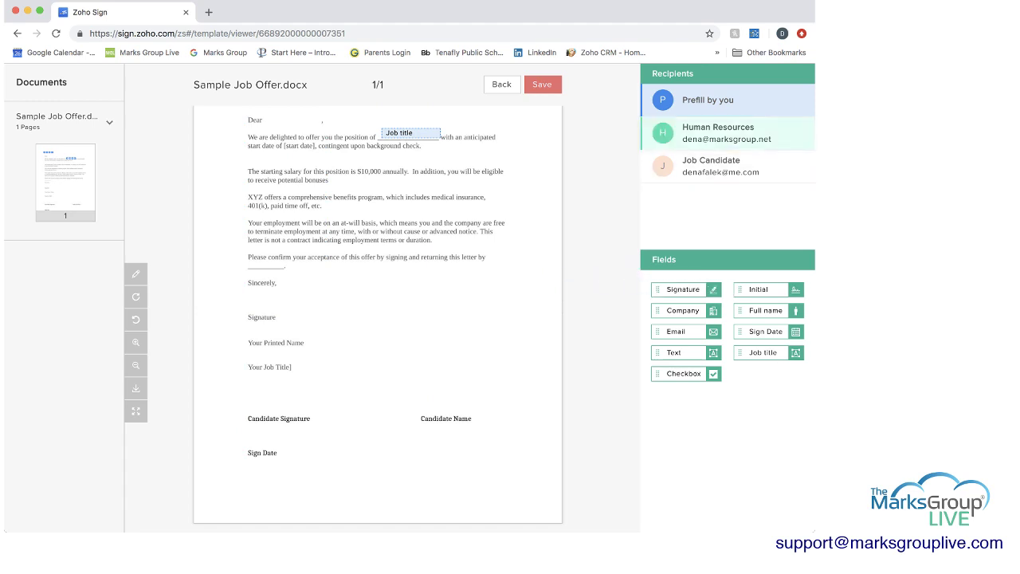
- Place Human Resources Signature, Full name and Job title fields above their signature-block lines
left_click(717, 133)
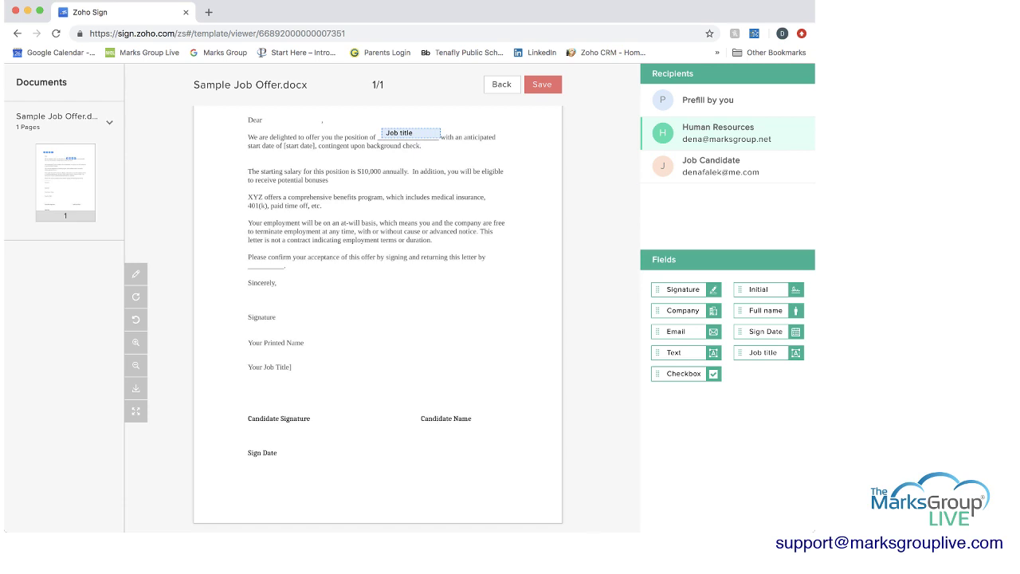
left_click_drag(686, 290, 285, 304)
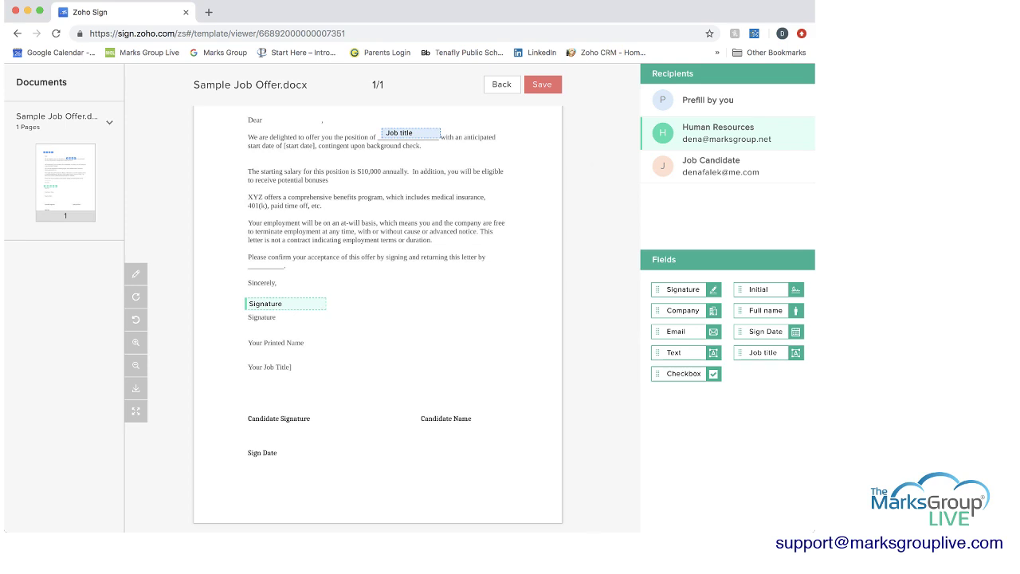
left_click_drag(764, 310, 276, 331)
left_click_drag(763, 352, 271, 353)
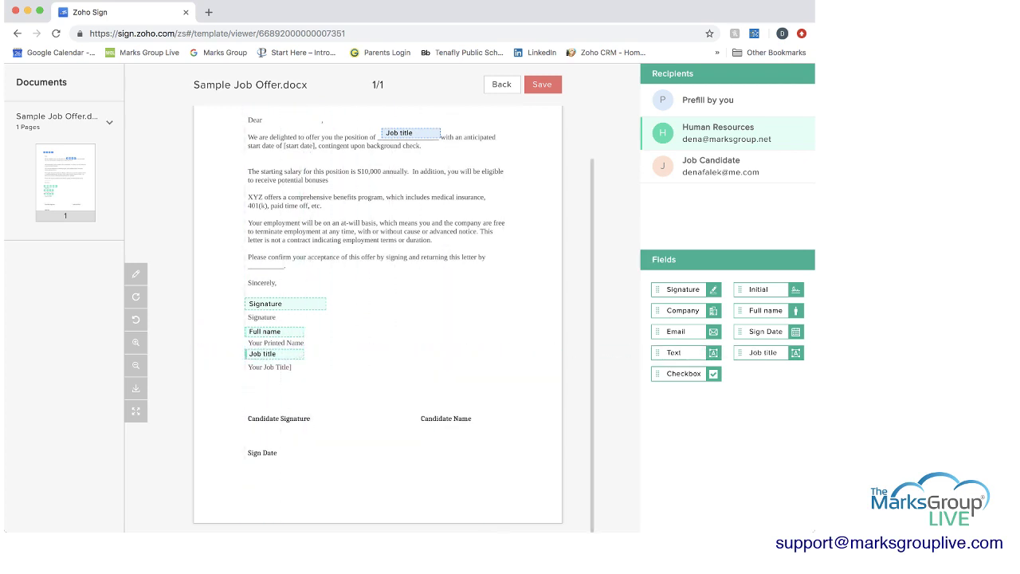
- Place Job Candidate Signature, Full name and Sign Date fields above the candidate lines
left_click(711, 166)
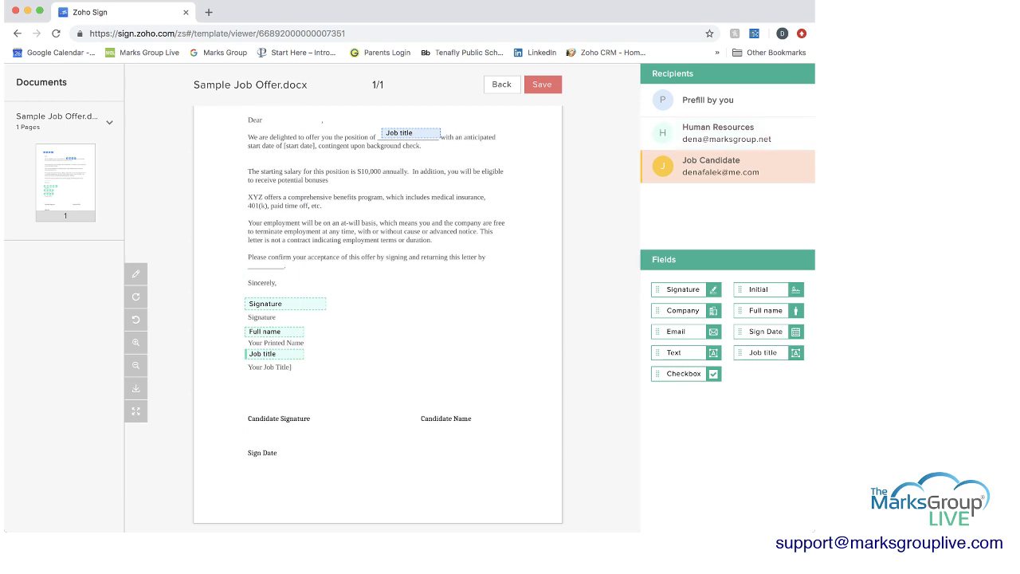
mouse_move(683, 289)
left_mouse_down()
mouse_move(659, 291)
mouse_move(526, 392)
mouse_move(247, 403)
mouse_move(282, 403)
left_mouse_up()
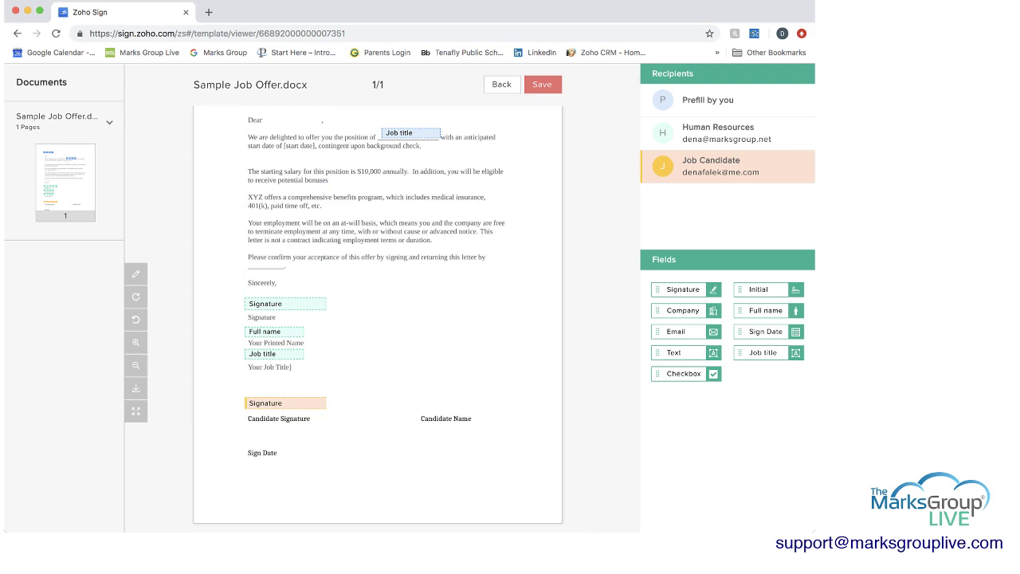
left_click_drag(761, 310, 453, 402)
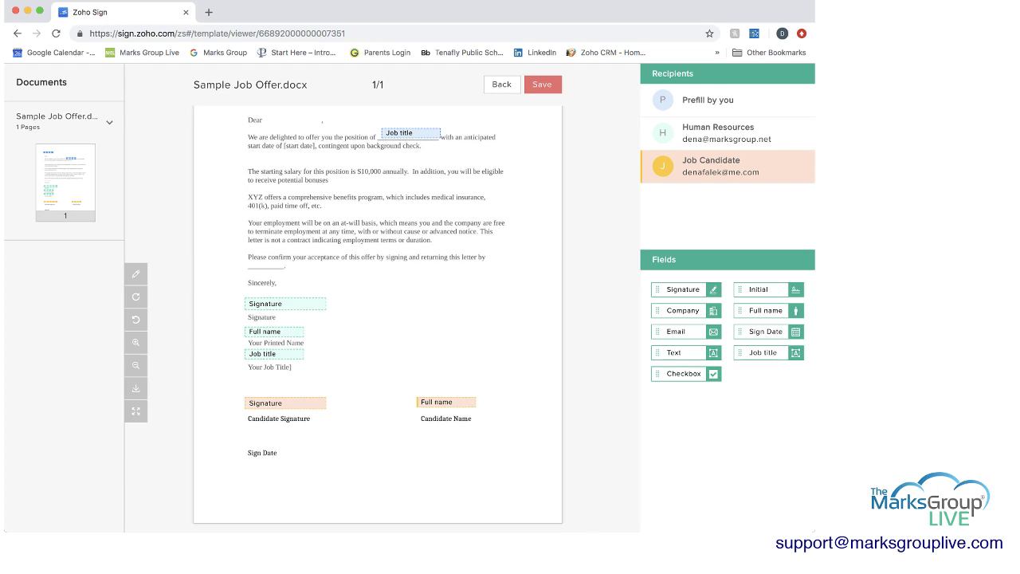
mouse_move(765, 330)
left_mouse_down()
mouse_move(271, 450)
mouse_move(273, 441)
left_mouse_up()
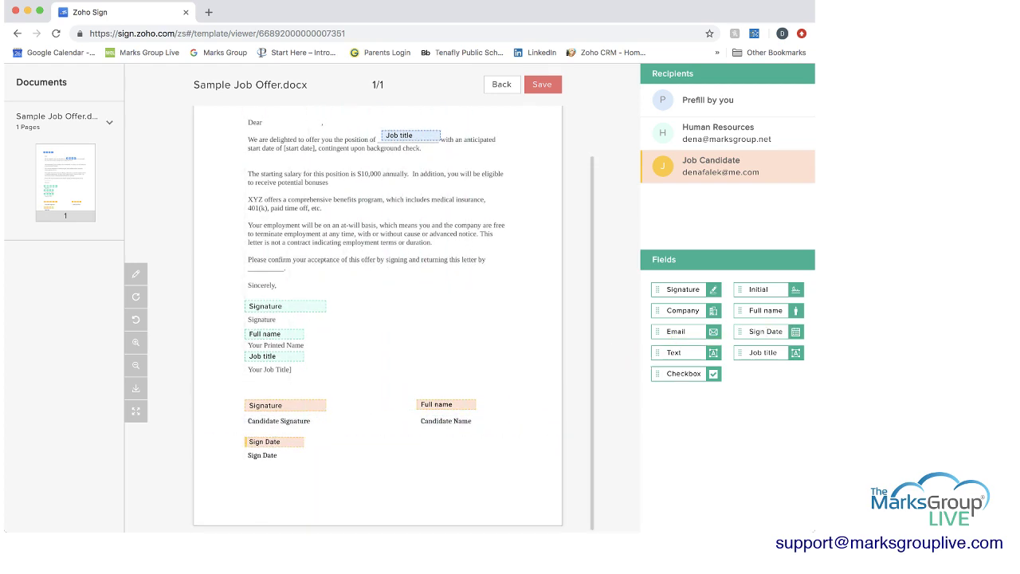
scroll(393, 322, "up", 2)
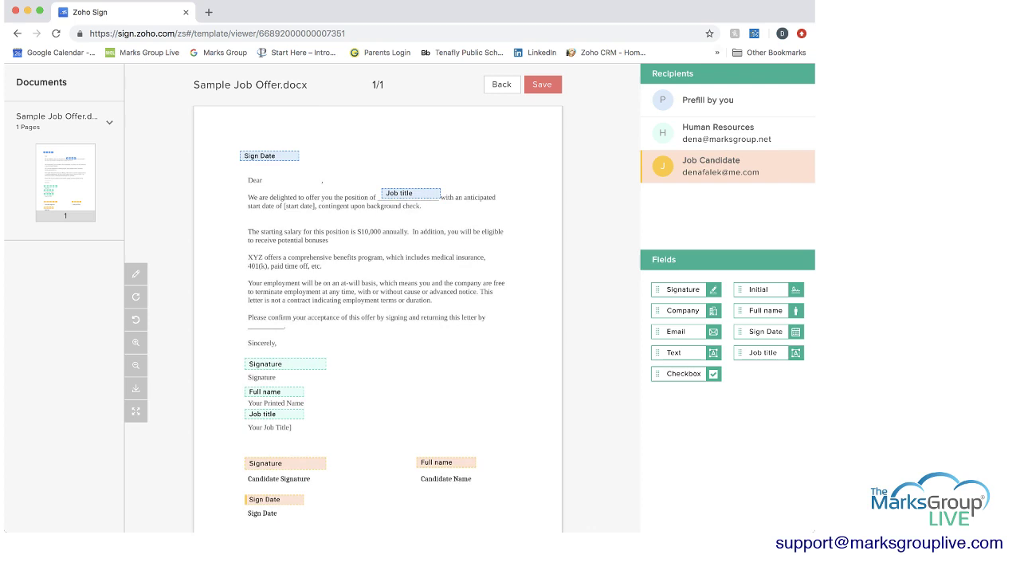
- Replace the Job title field after 'position of' with a sender-prefilled Text field
left_click(707, 99)
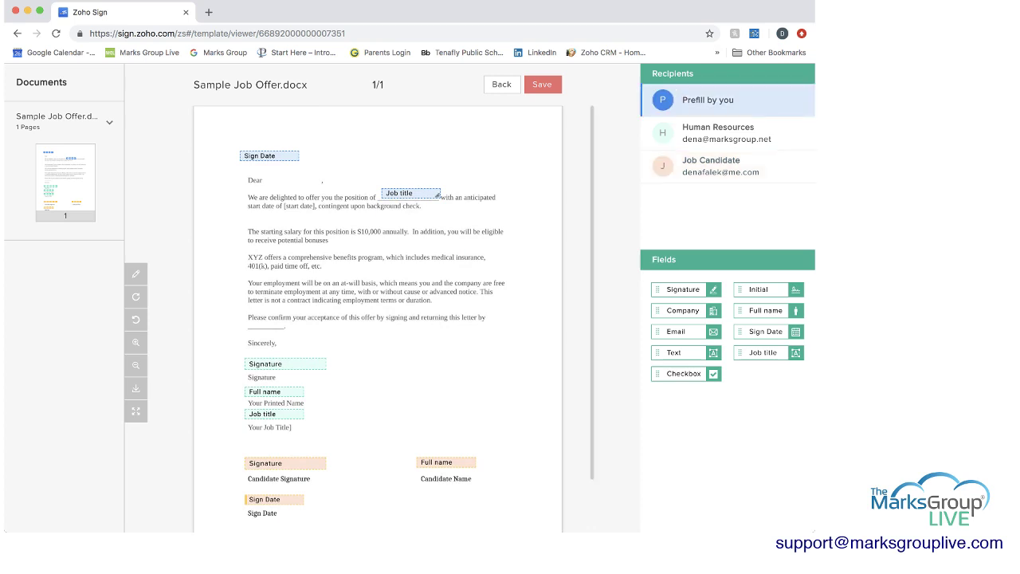
left_click(410, 193)
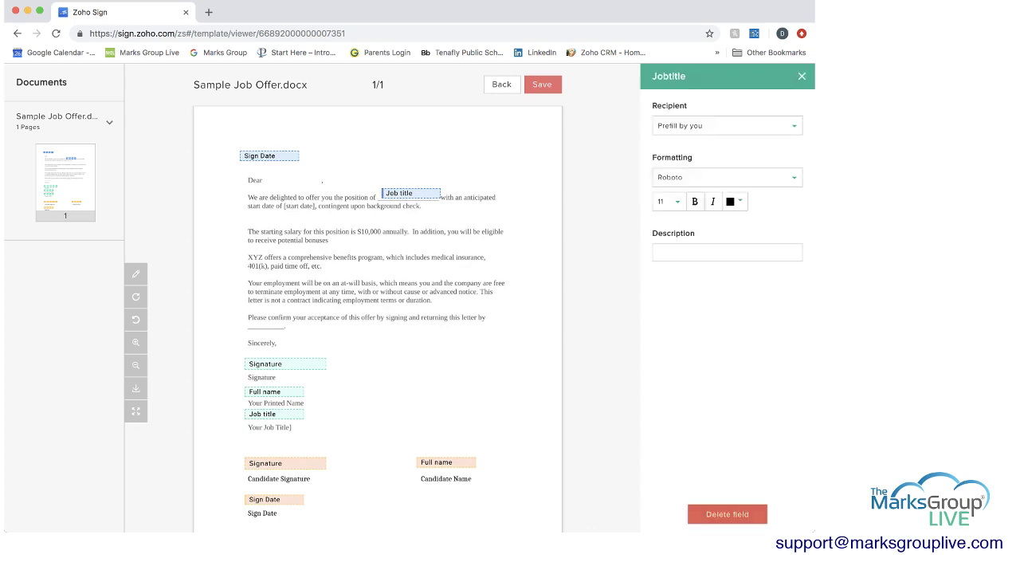
left_click(728, 514)
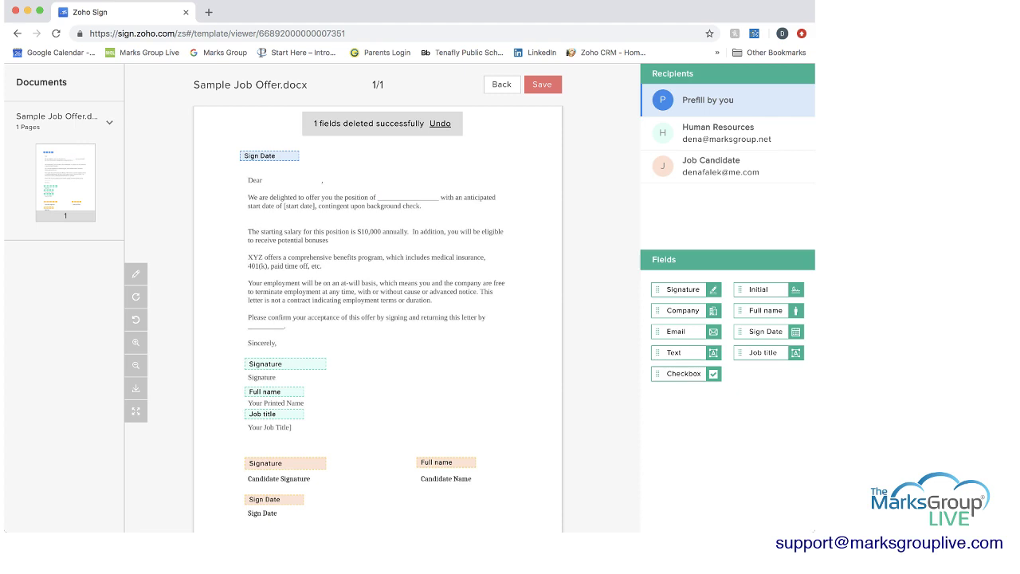
left_click_drag(673, 352, 421, 194)
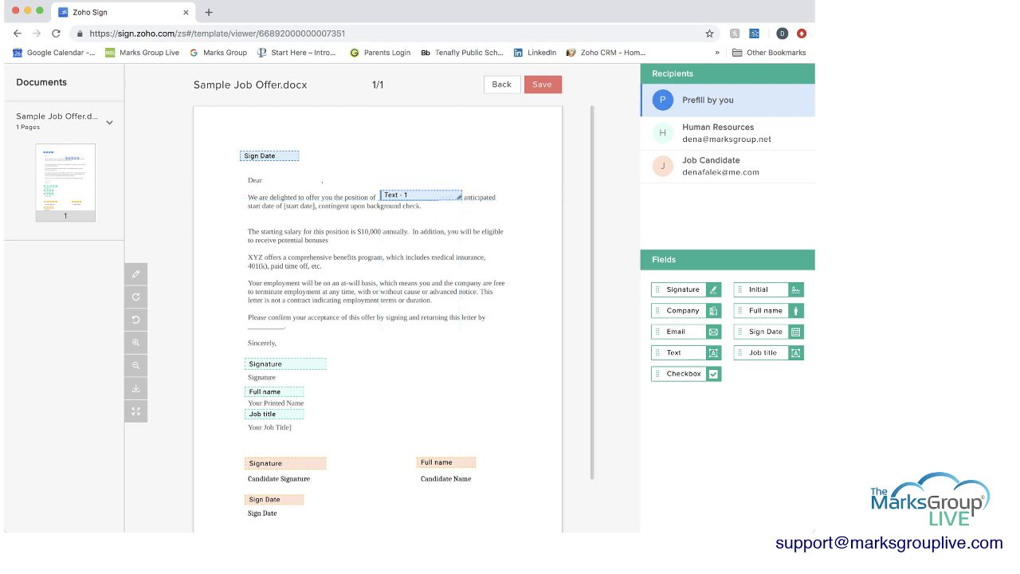
- Replace the top Sign Date with a prefilled Text field and save the template
left_click(270, 156)
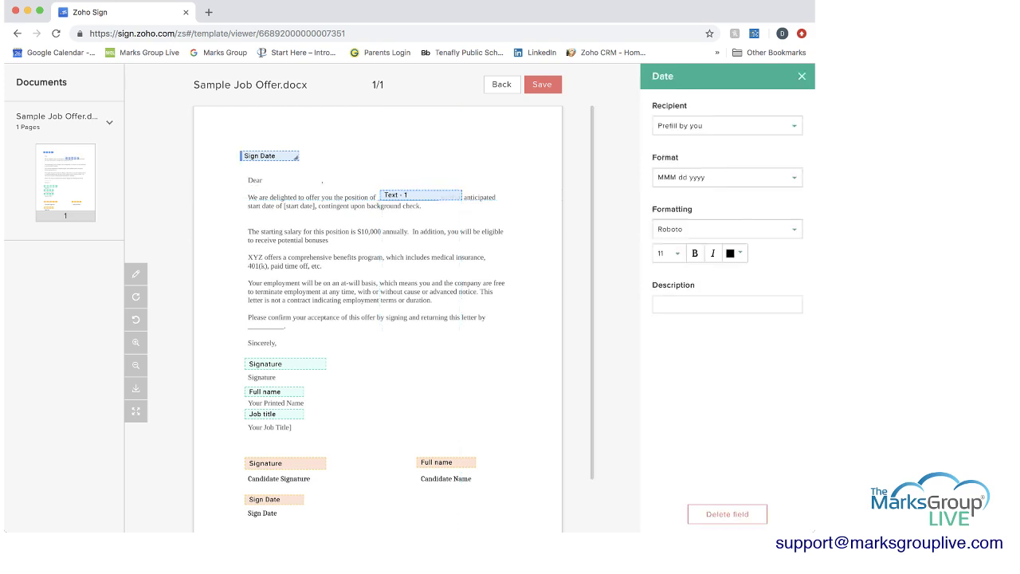
left_click(727, 514)
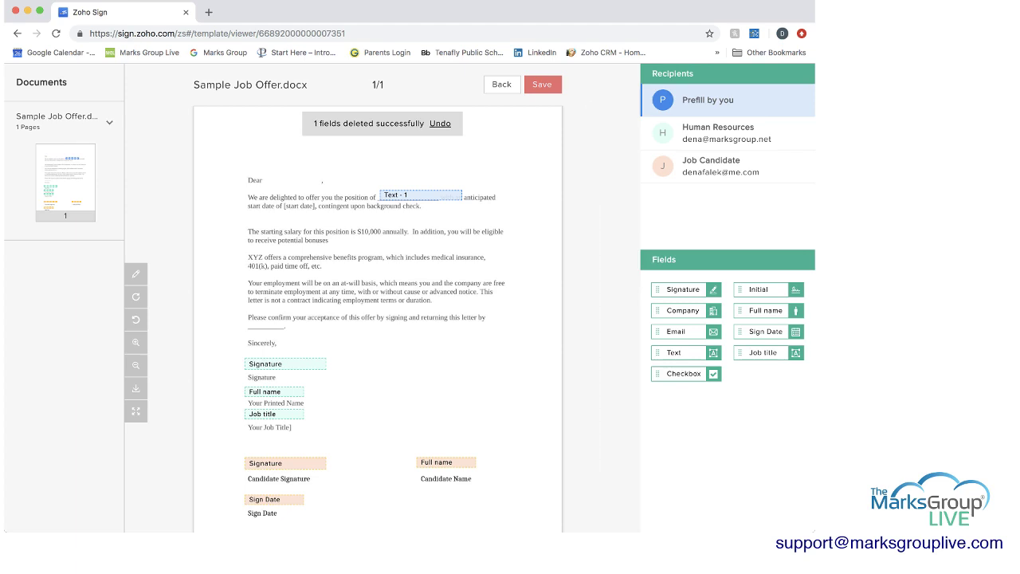
left_click_drag(673, 352, 263, 161)
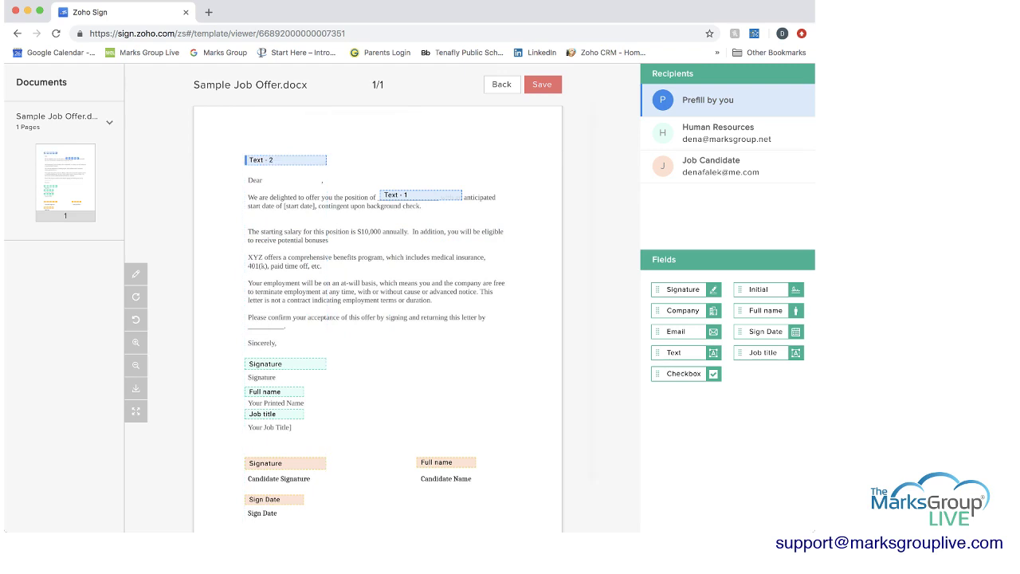
left_click(541, 84)
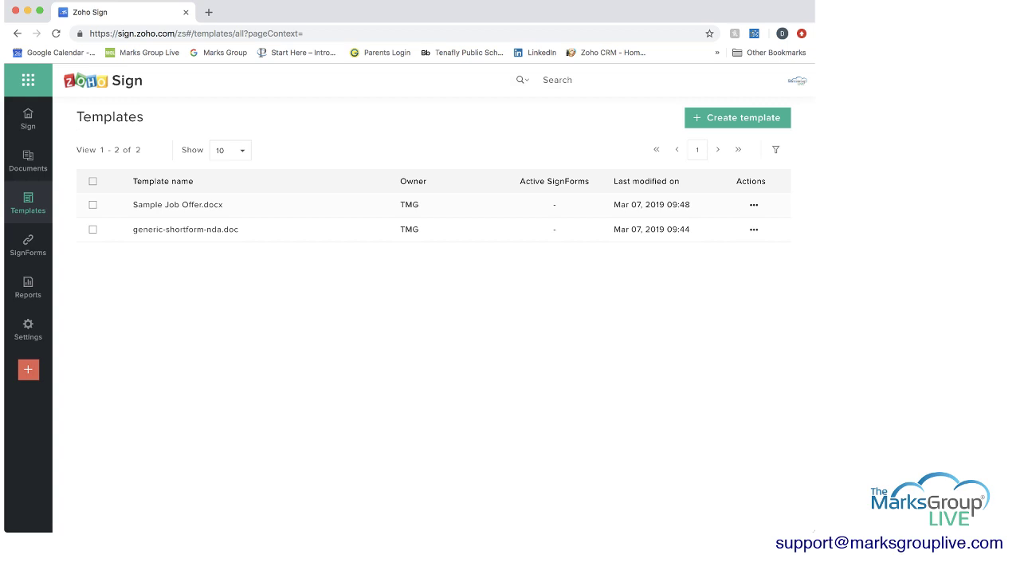
- Start sending the Sample Job Offer template for signatures
left_click(754, 204)
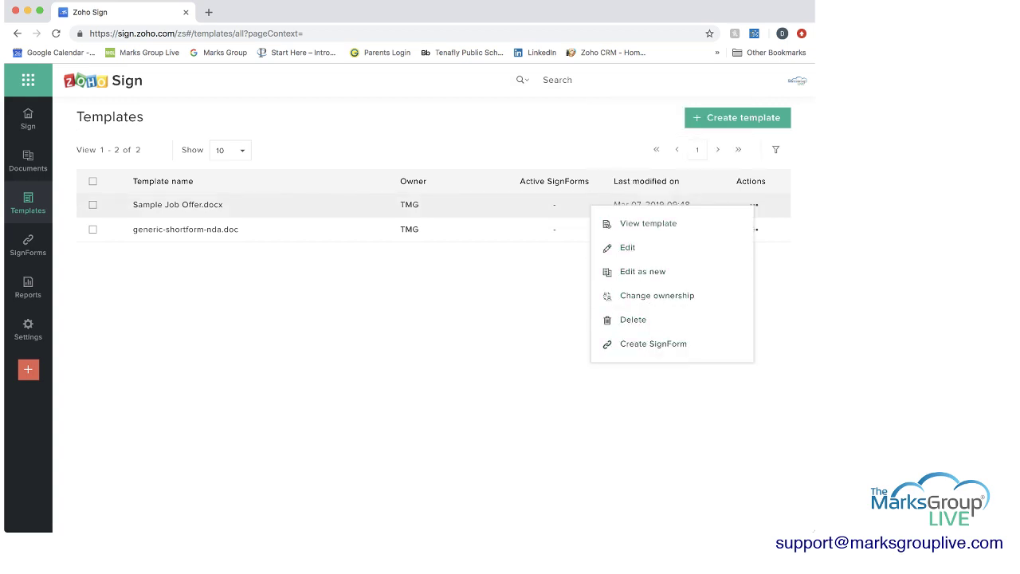
key("Escape")
left_click(199, 205)
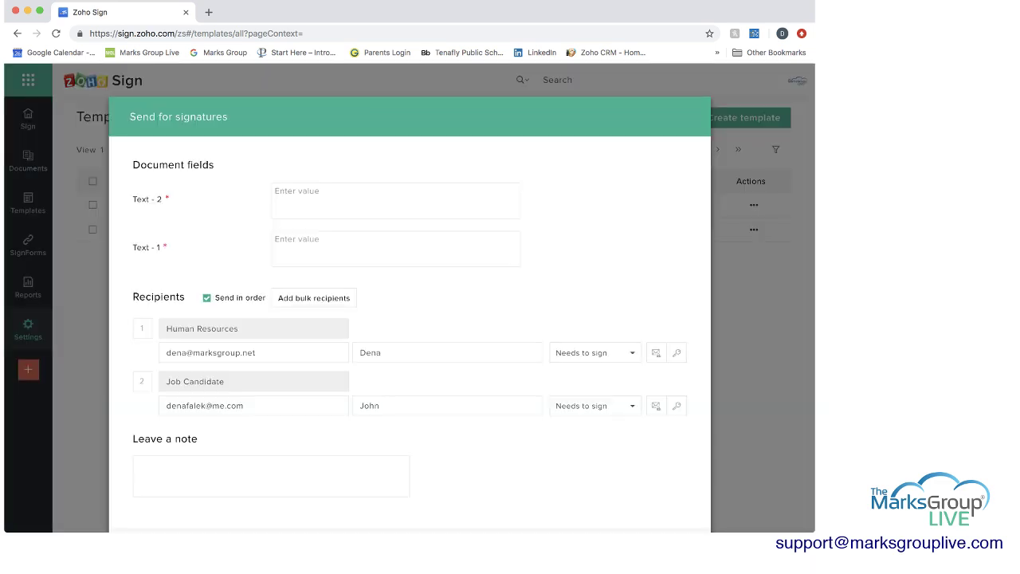
- Enter March 7, 2019 in Text - 2 and Director in Text - 1
left_click(319, 199)
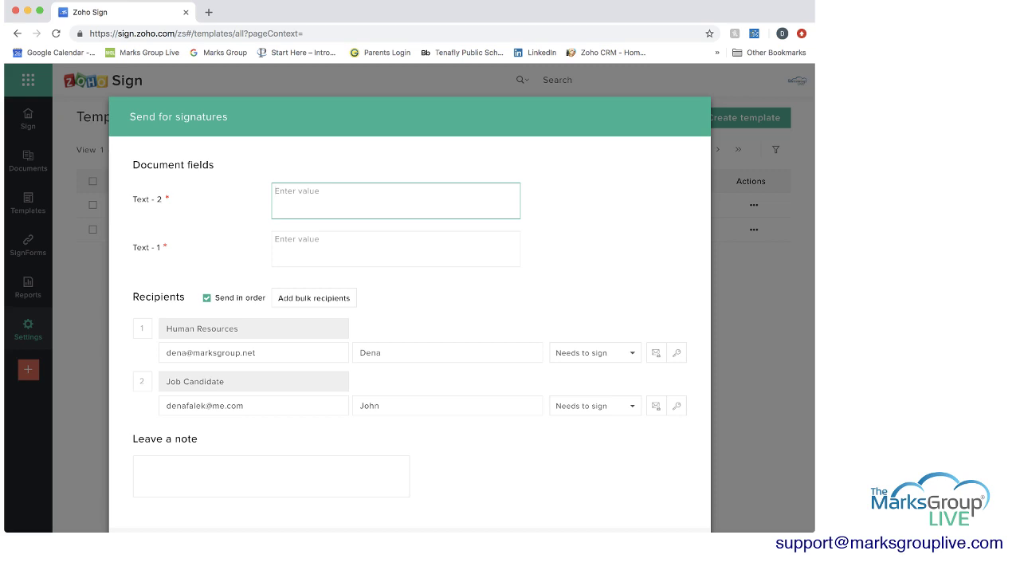
type("March 7, 2019")
left_click(395, 248)
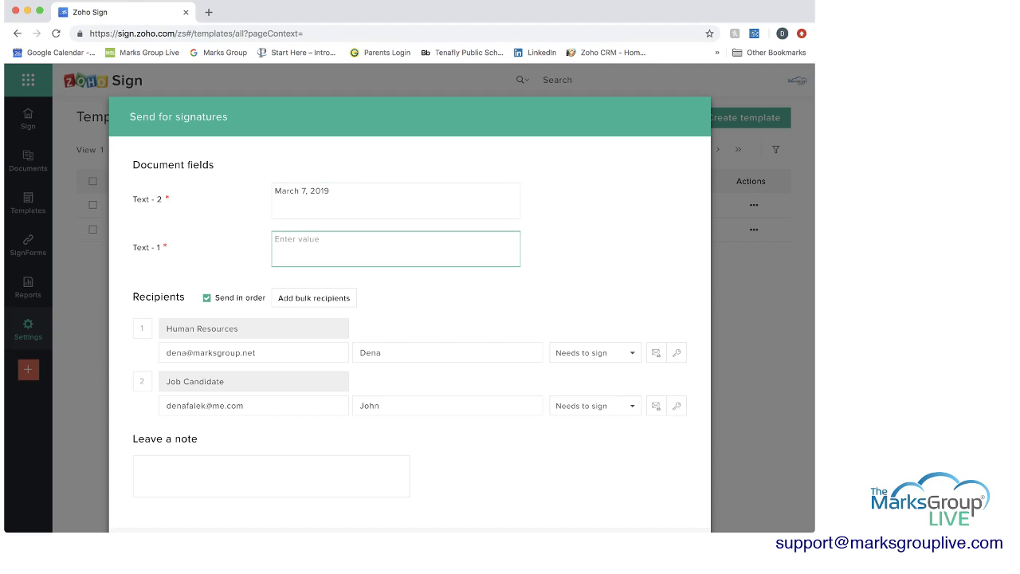
type("Director")
scroll(410, 319, "down", 3)
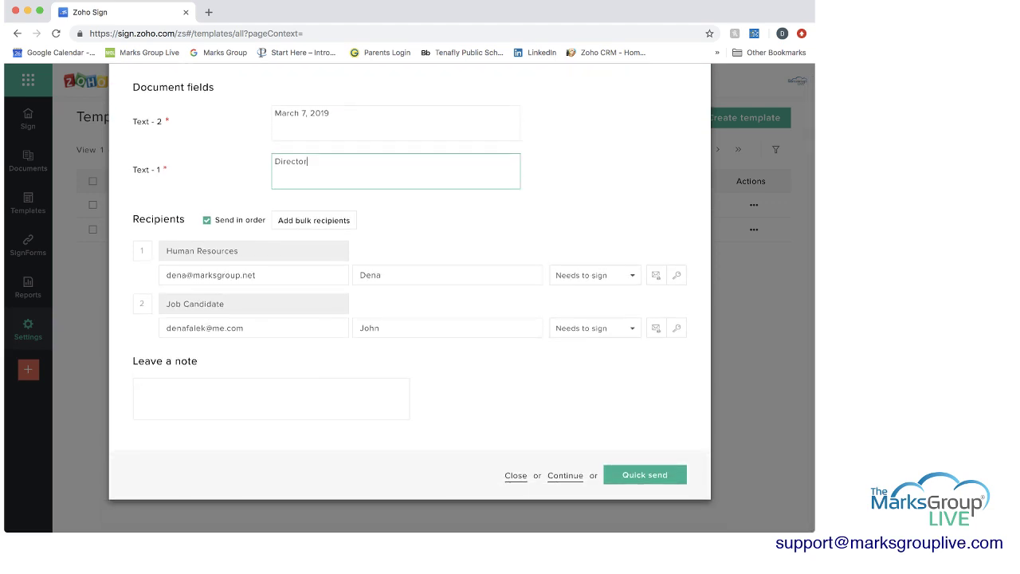
left_click(254, 274)
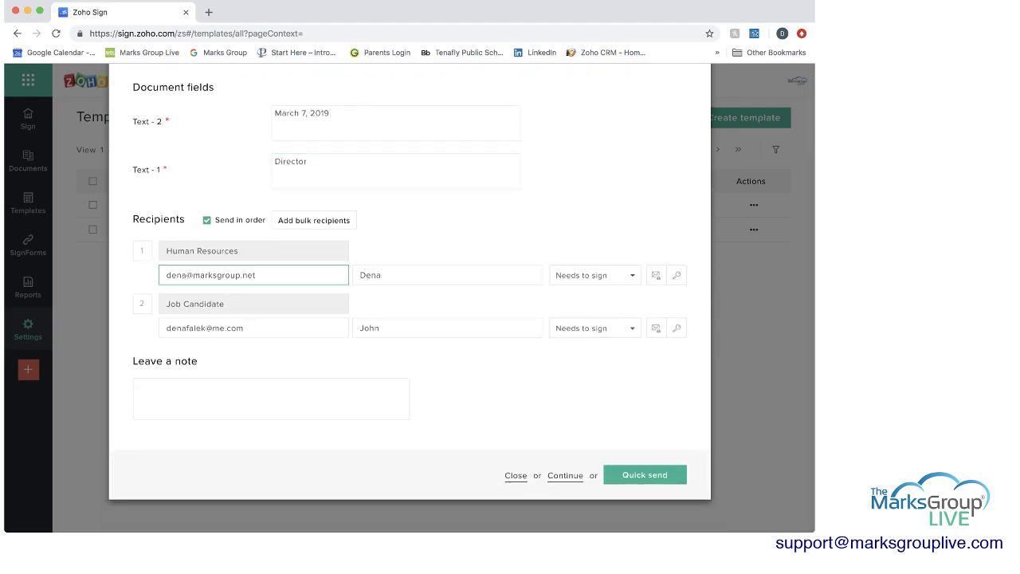
- Continue through the send details to the document review and check the Job Candidate's fields
left_click(565, 475)
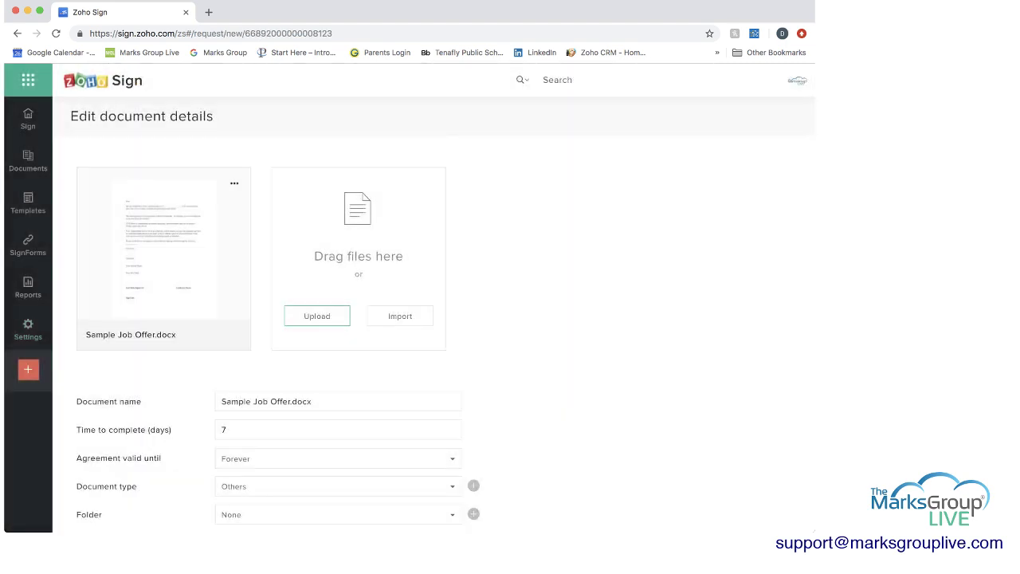
scroll(445, 323, "down", 3)
scroll(445, 323, "up", 2)
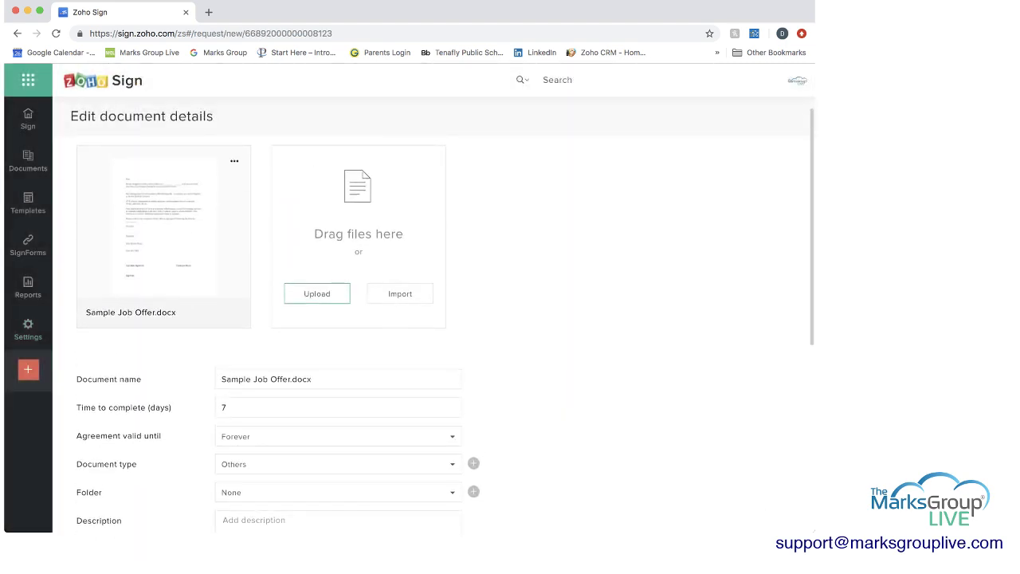
scroll(445, 318, "down", 5)
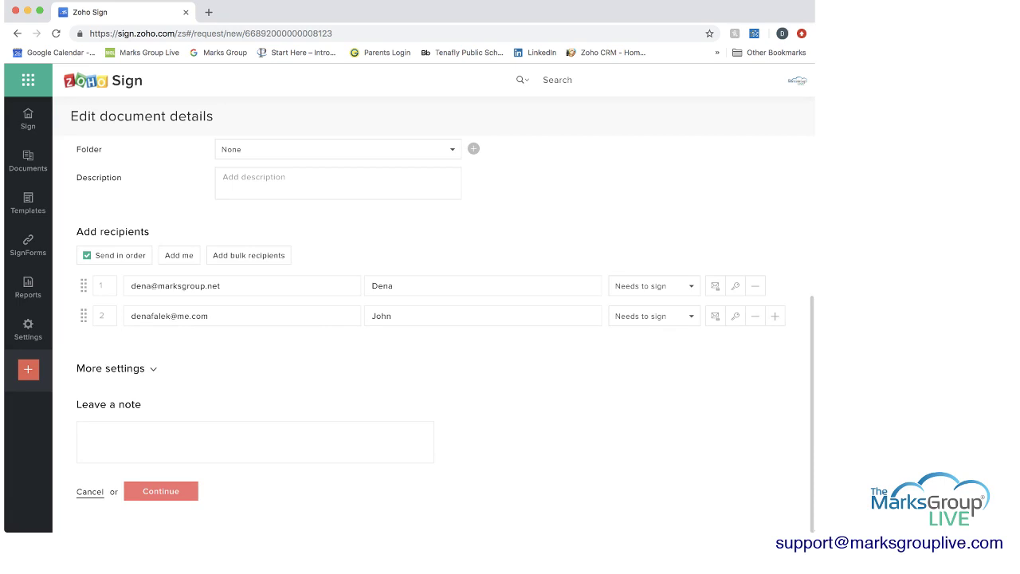
left_click(161, 491)
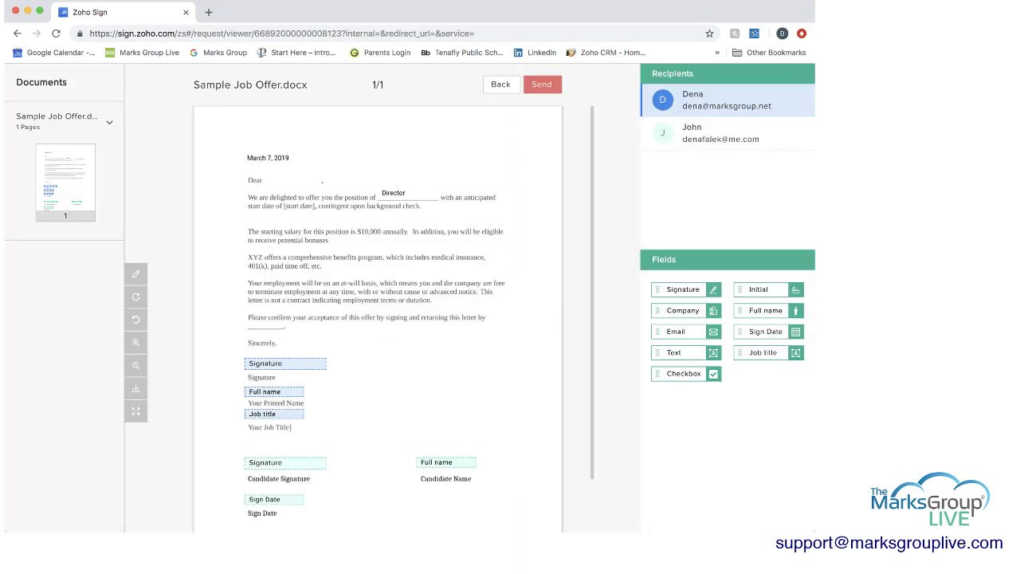
scroll(378, 319, "down", 1)
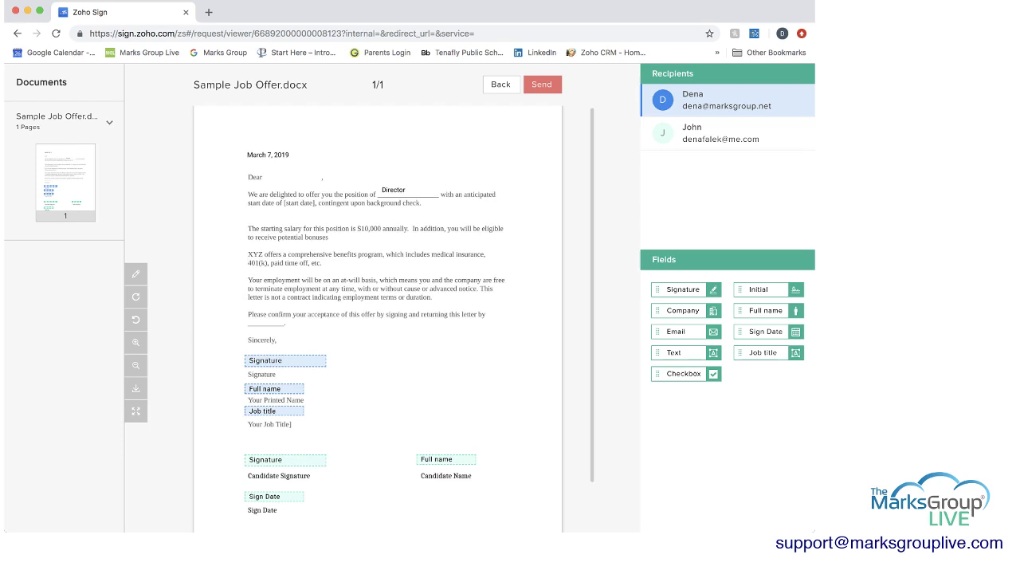
scroll(377, 319, "down", 5)
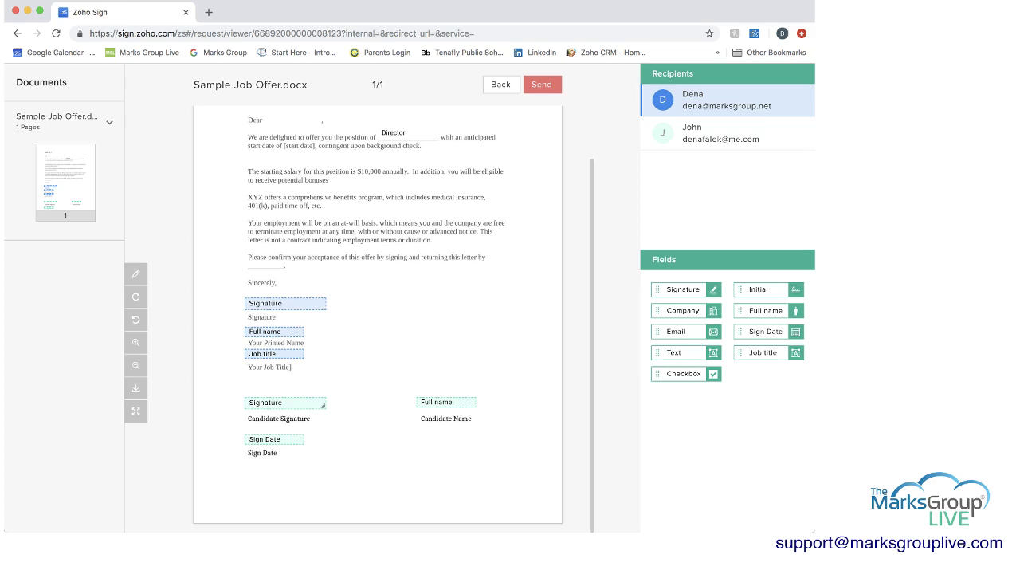
left_click(709, 132)
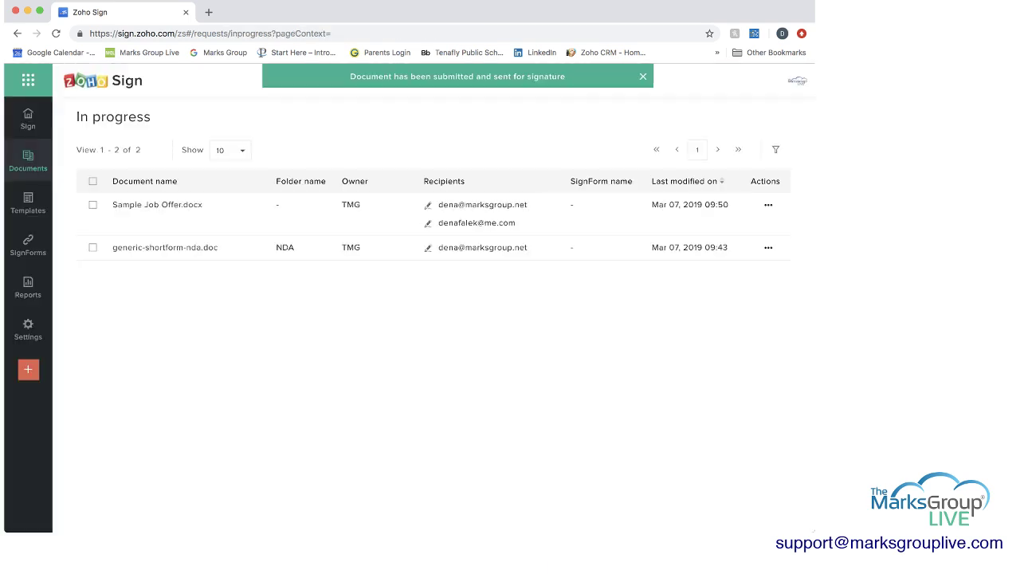
mouse_move(28, 159)
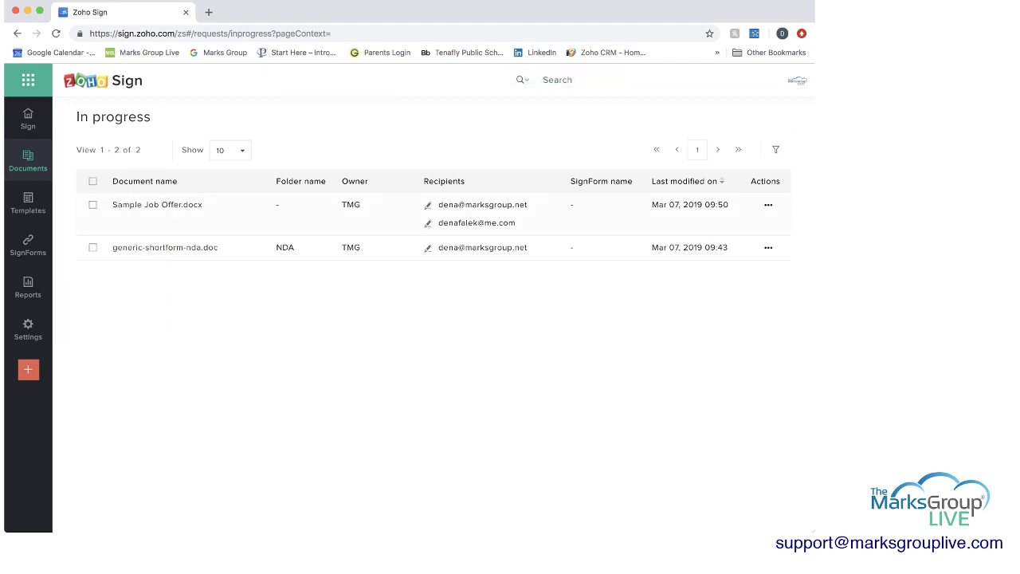
mouse_move(157, 205)
left_click(768, 205)
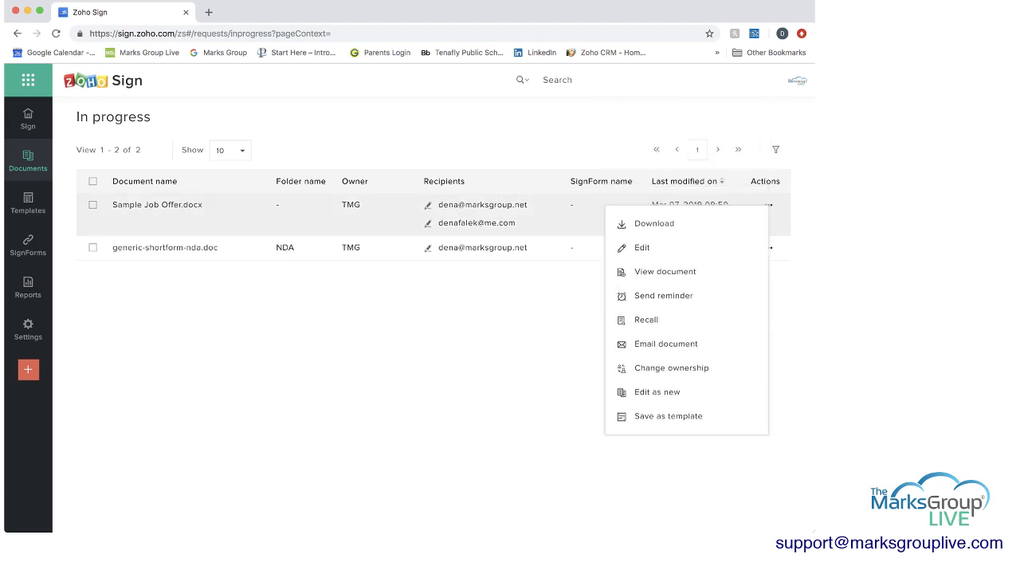